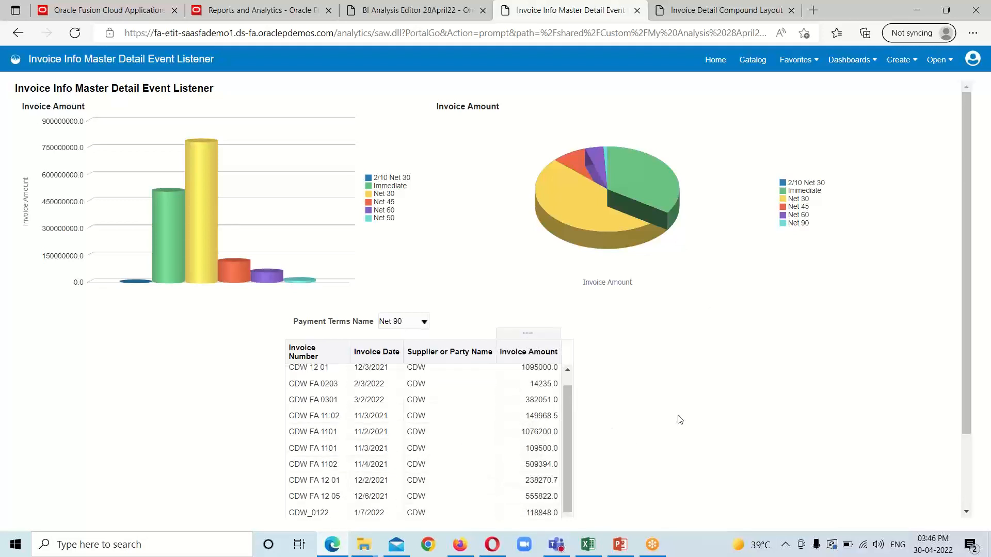
pyautogui.scroll(1, 518, 397)
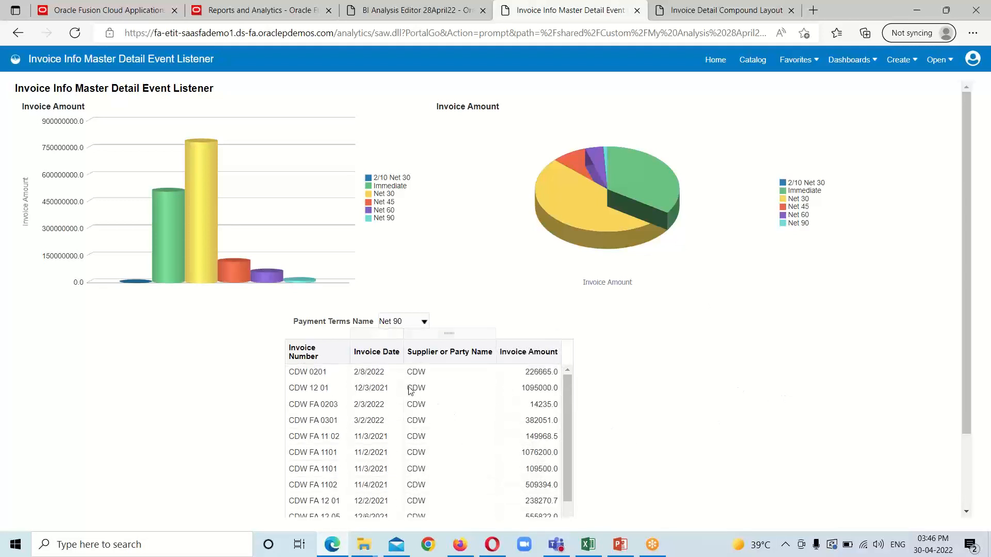
pyautogui.scroll(-3, 485, 429)
pyautogui.scroll(3, 538, 427)
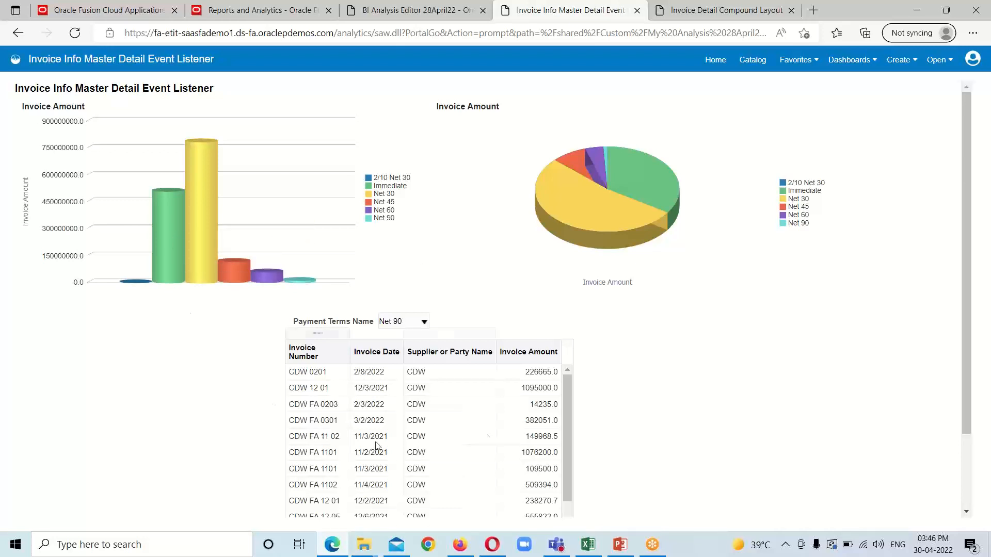
pyautogui.scroll(-1, 523, 395)
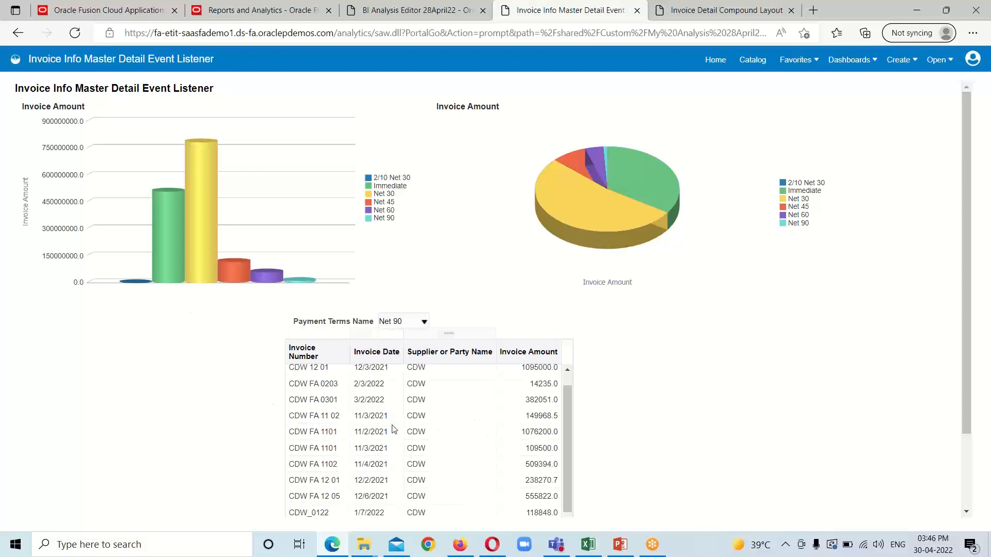
pyautogui.scroll(1, 368, 417)
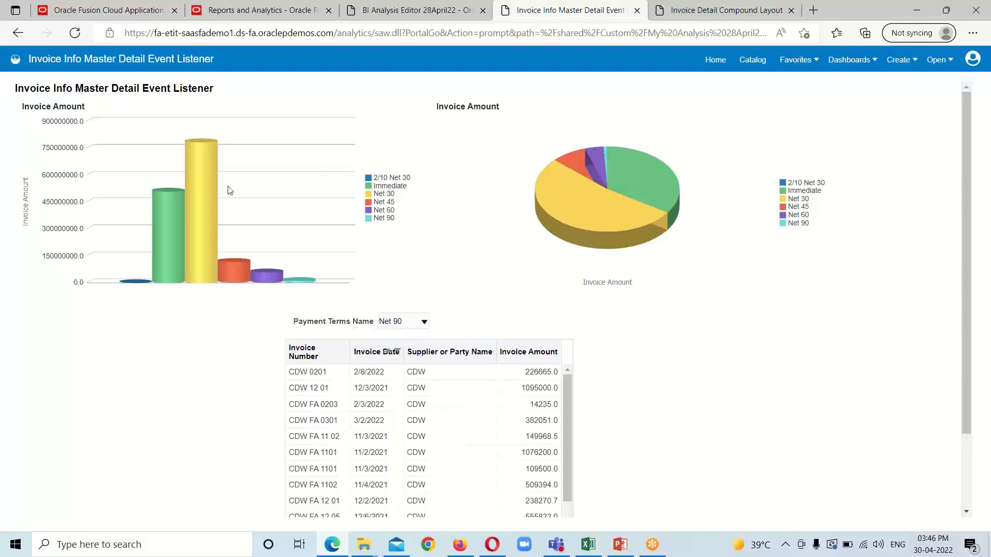
pyautogui.moveTo(199, 205)
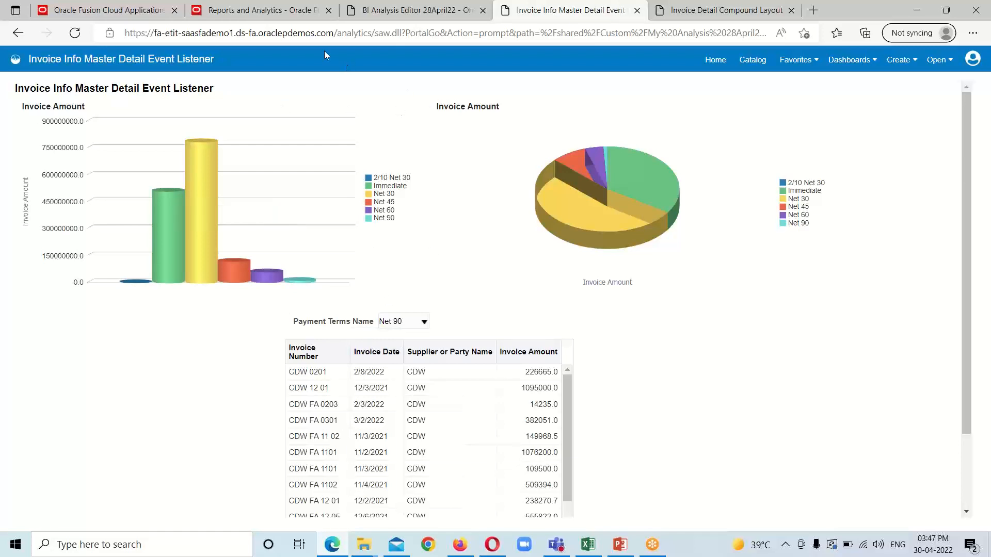
# Step: Go to the BI Analysis Editor 28April22 catalog folder and select the Invoice Detail analysis
pyautogui.click(432, 19)
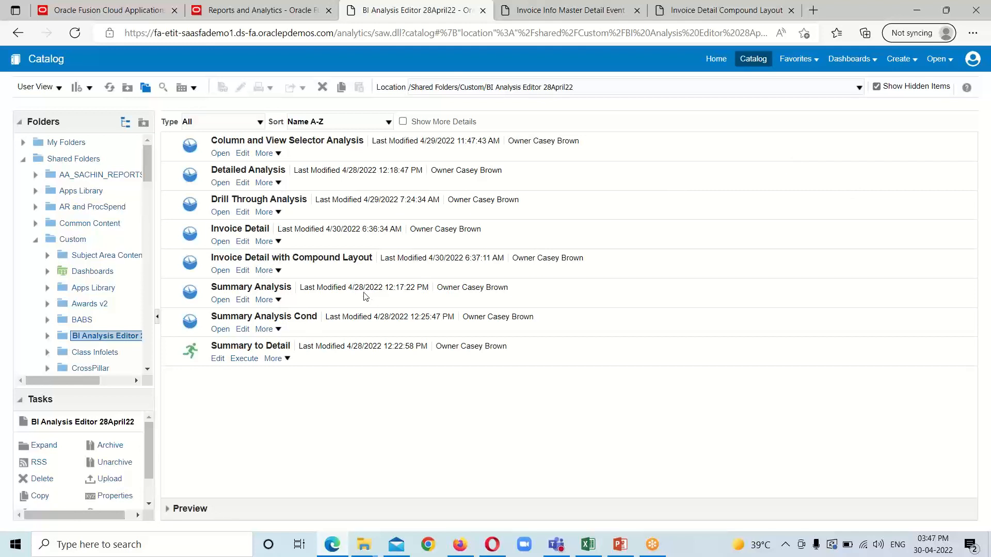
pyautogui.click(308, 238)
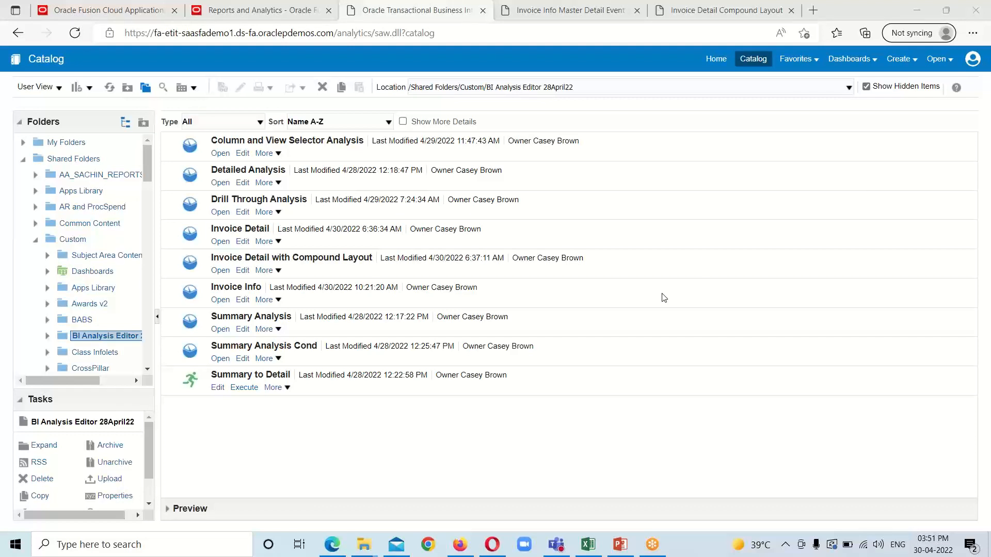
# Step: Open Invoice Info for editing and review its table of invoice numbers, dates and amounts
pyautogui.click(242, 302)
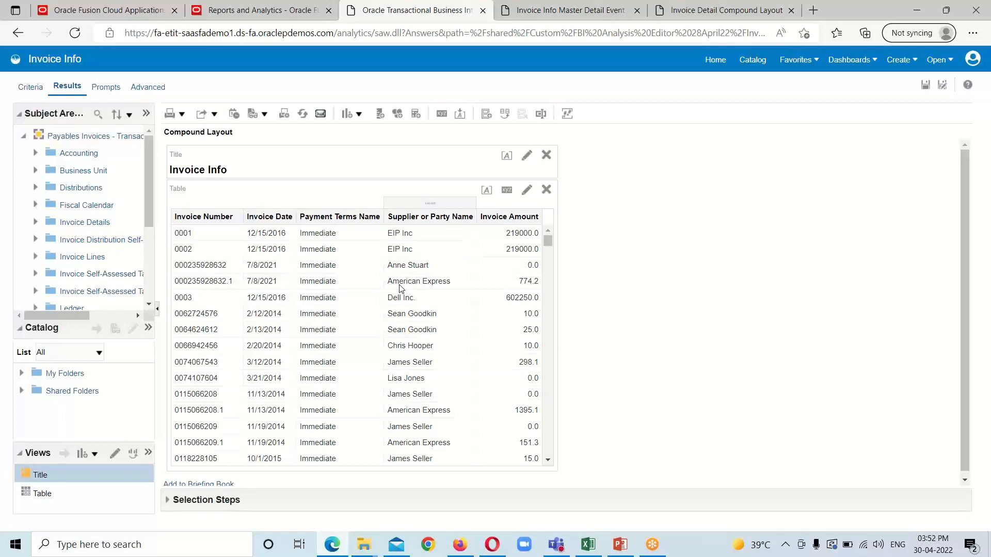
pyautogui.scroll(-1, 459, 280)
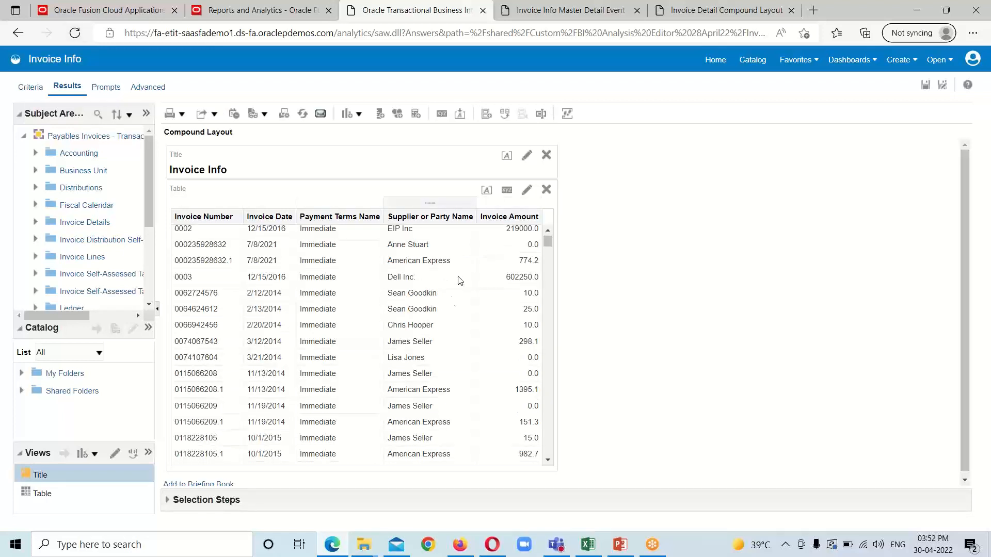
pyautogui.scroll(-3, 459, 280)
pyautogui.scroll(5, 445, 316)
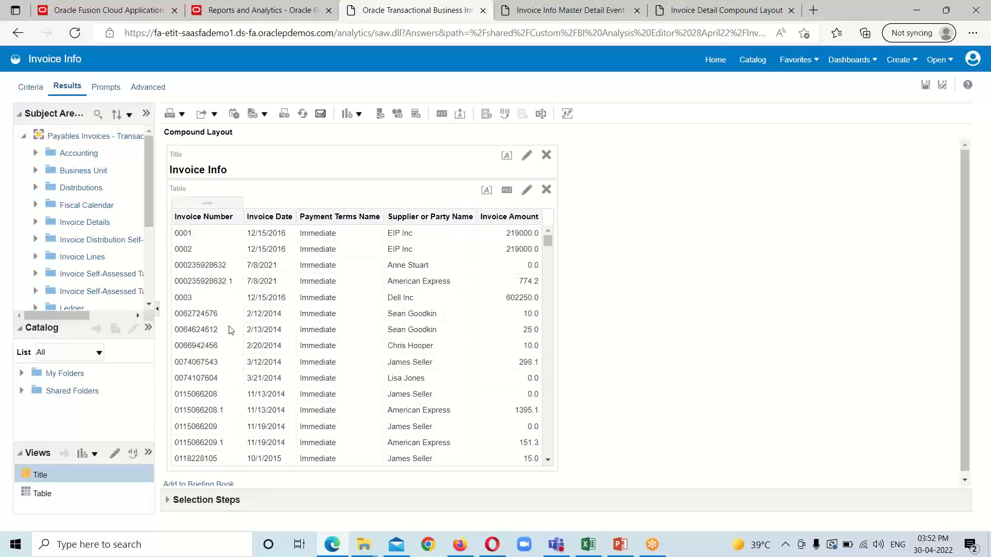
pyautogui.scroll(-1, 644, 329)
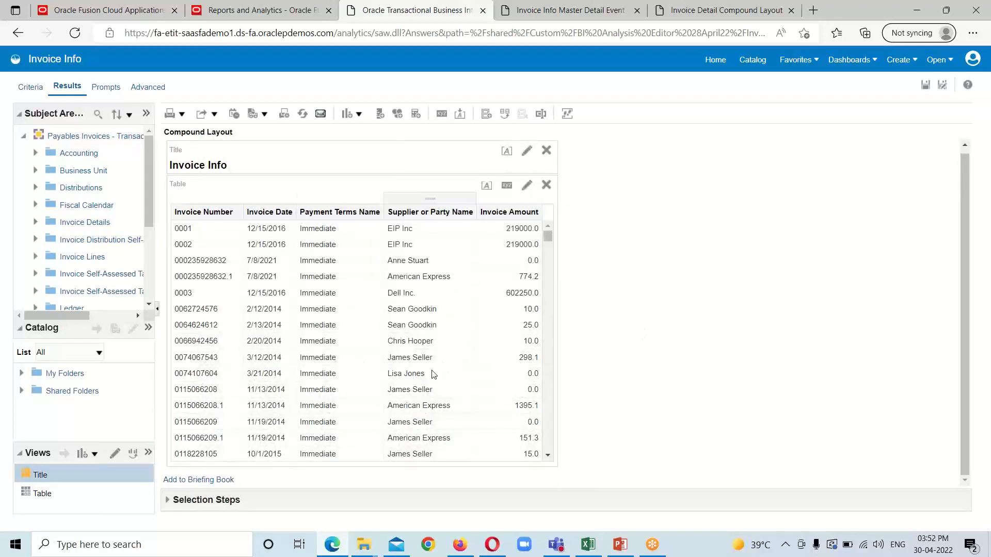
pyautogui.scroll(-3, 434, 374)
pyautogui.scroll(3, 433, 379)
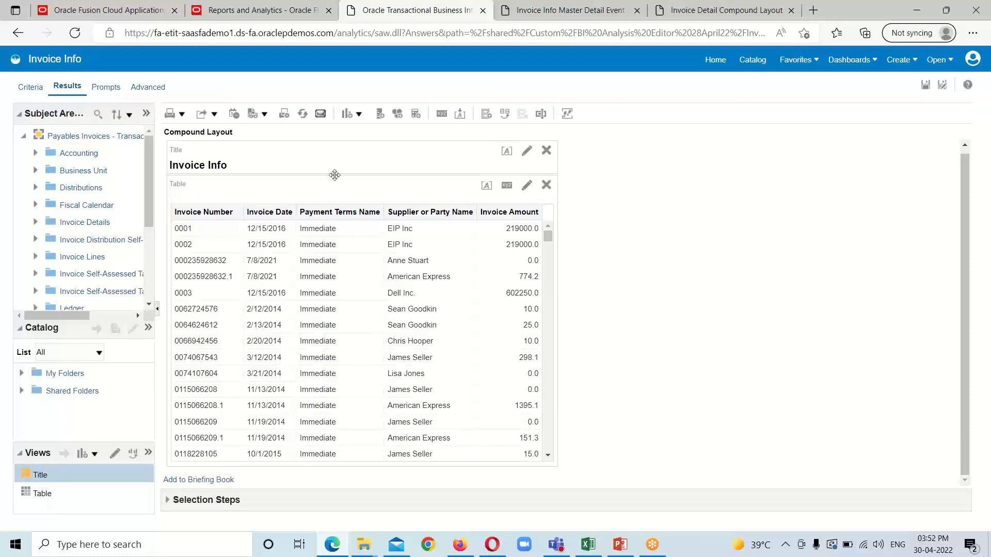
pyautogui.click(526, 188)
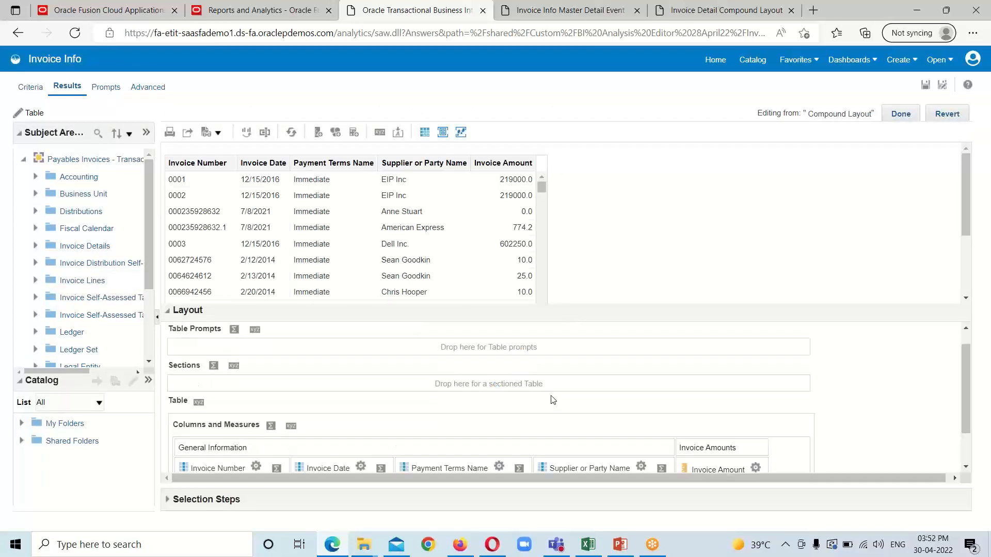
pyautogui.scroll(-2, 553, 399)
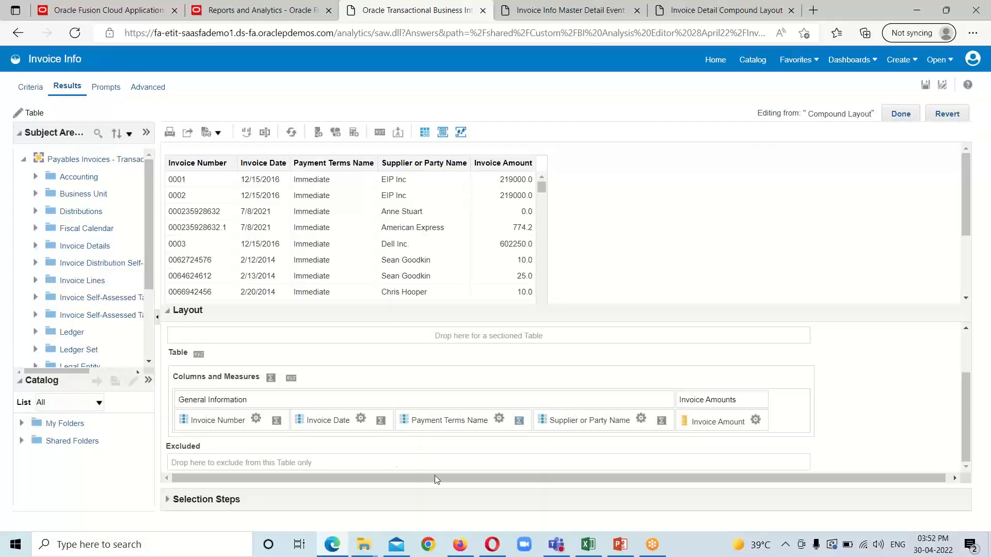
pyautogui.scroll(1, 516, 448)
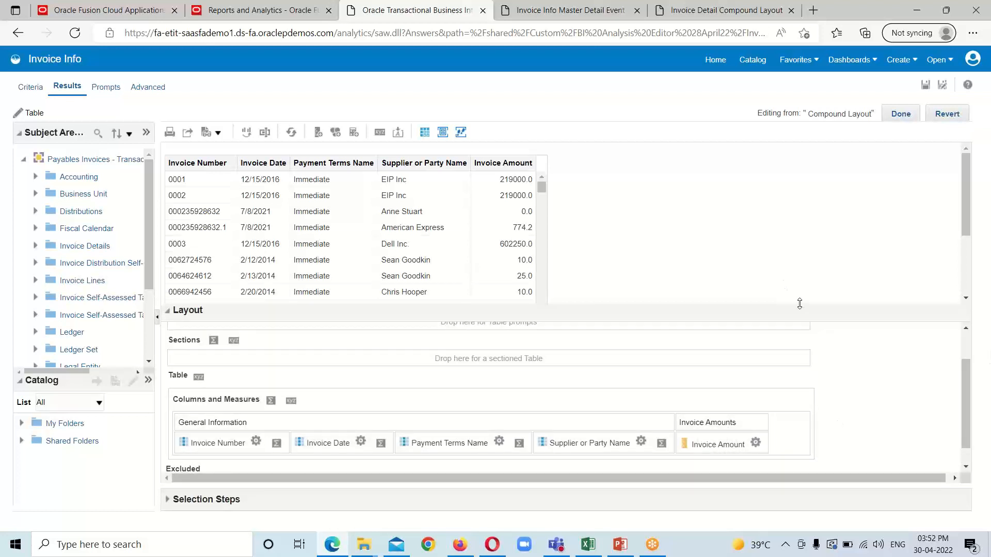
pyautogui.moveTo(799, 304); pyautogui.dragTo(793, 235)
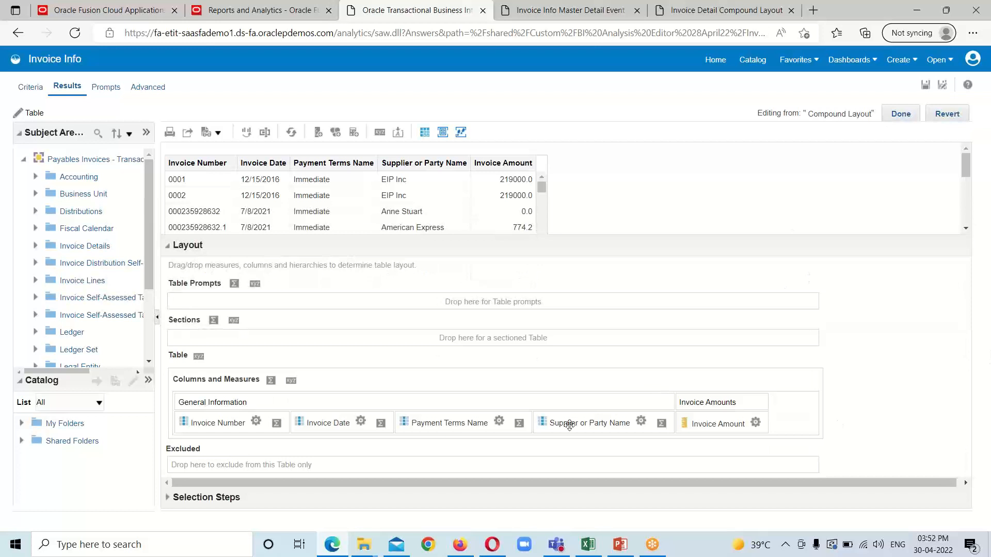
pyautogui.moveTo(457, 422); pyautogui.dragTo(186, 297)
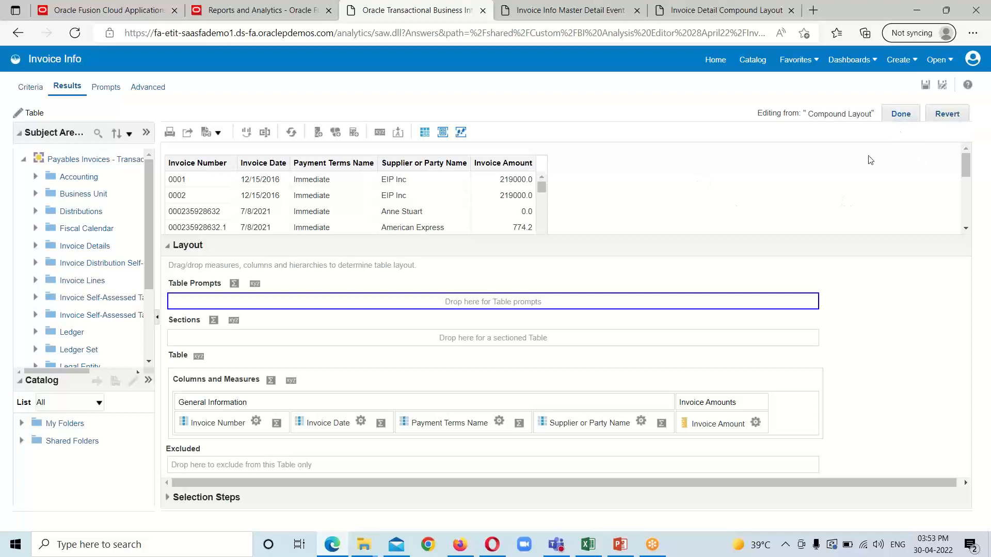
pyautogui.click(900, 114)
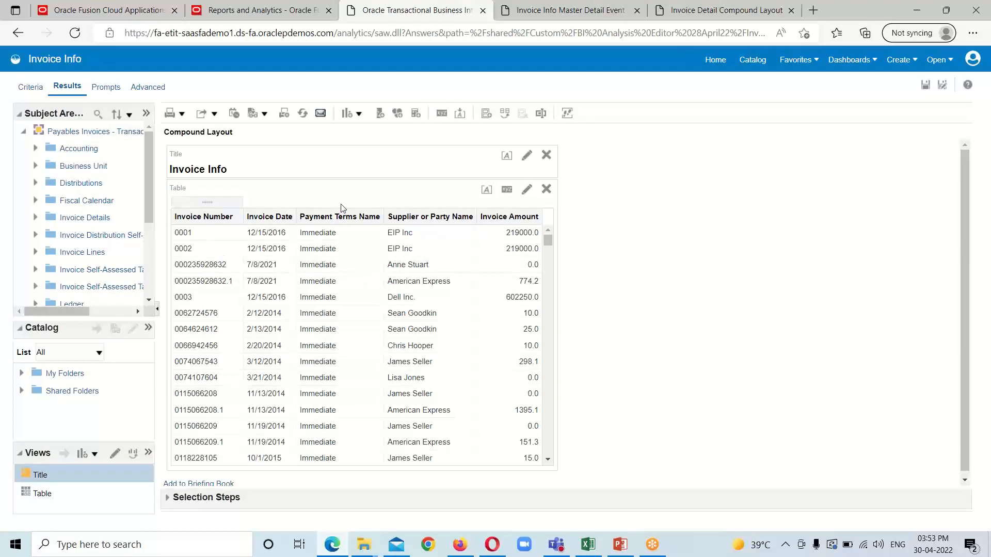
# Step: Move the Payment Terms Name column to prompts, limiting the table to 2/10 Net 30
pyautogui.moveTo(323, 206); pyautogui.dragTo(321, 204)
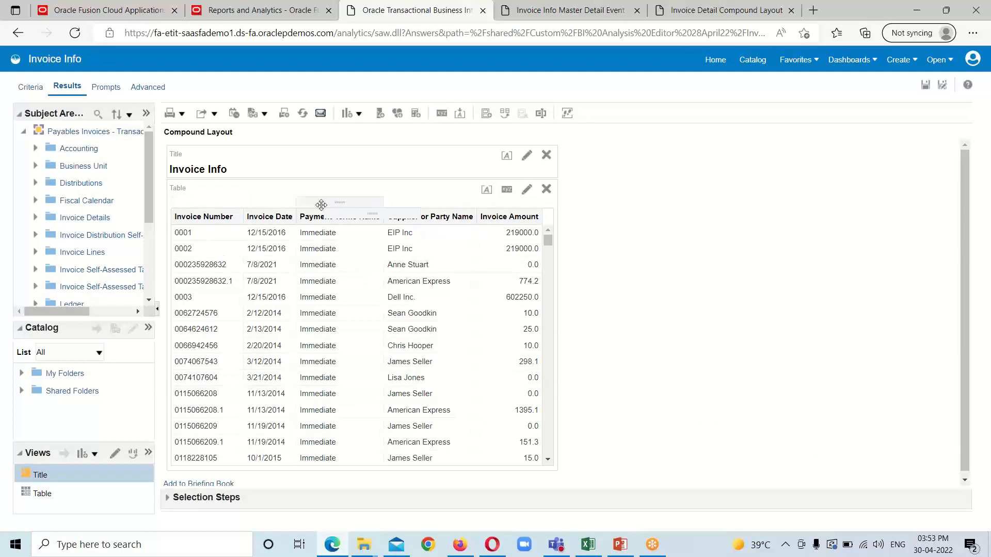
pyautogui.click(321, 205)
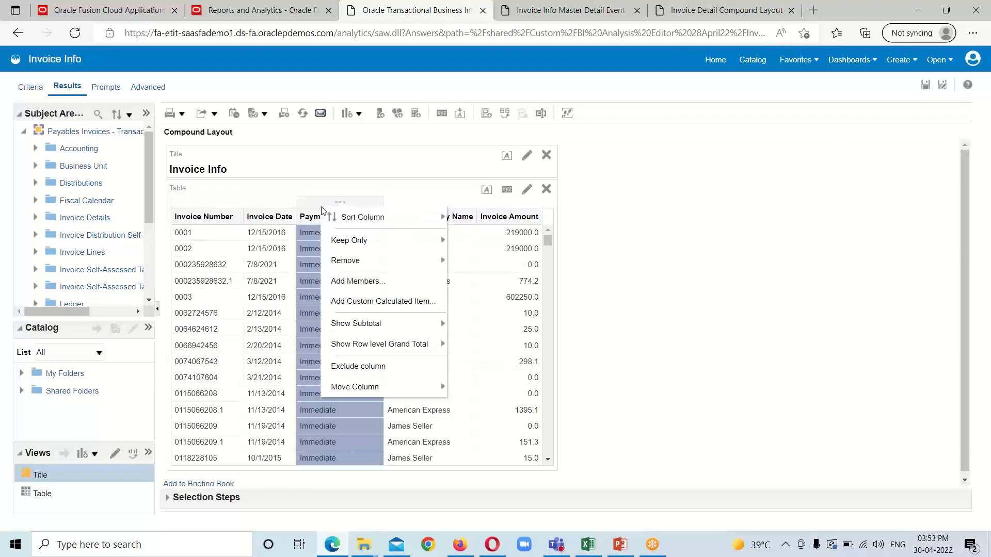
pyautogui.moveTo(370, 393)
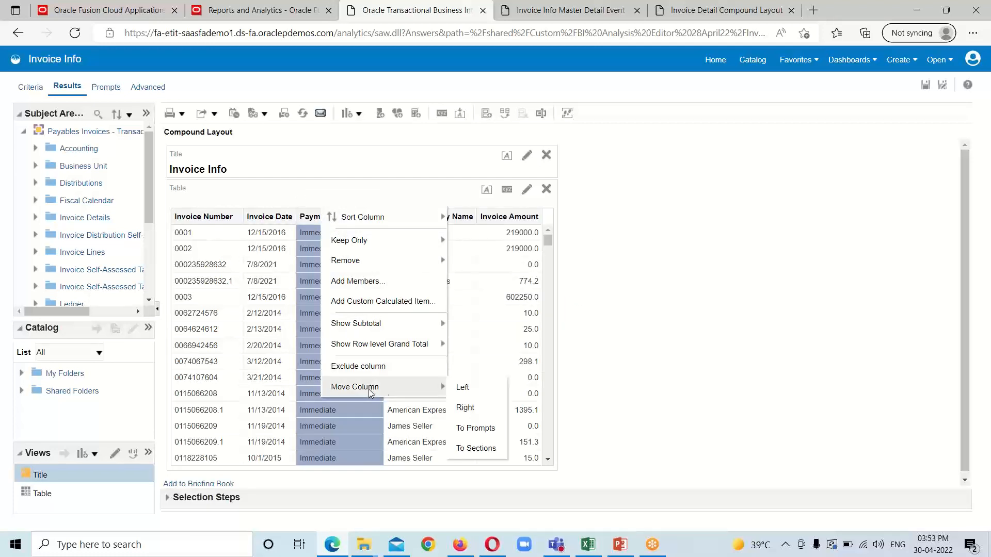
pyautogui.click(475, 429)
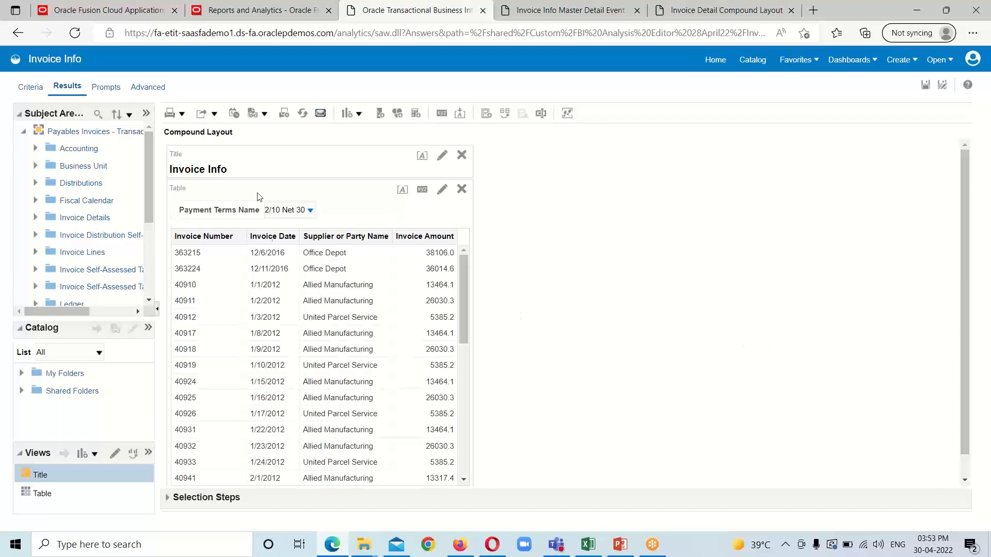
pyautogui.scroll(-1, 355, 260)
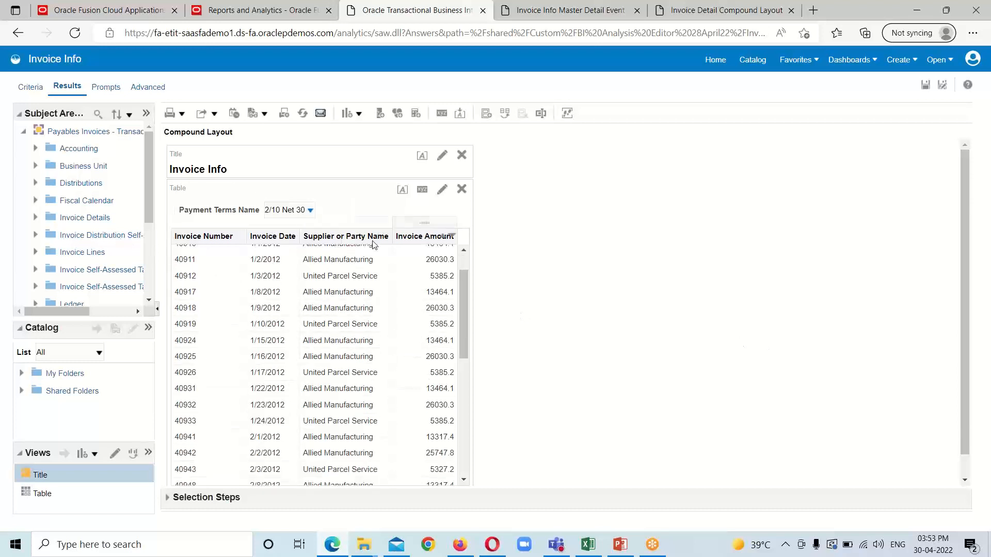
pyautogui.scroll(1, 297, 286)
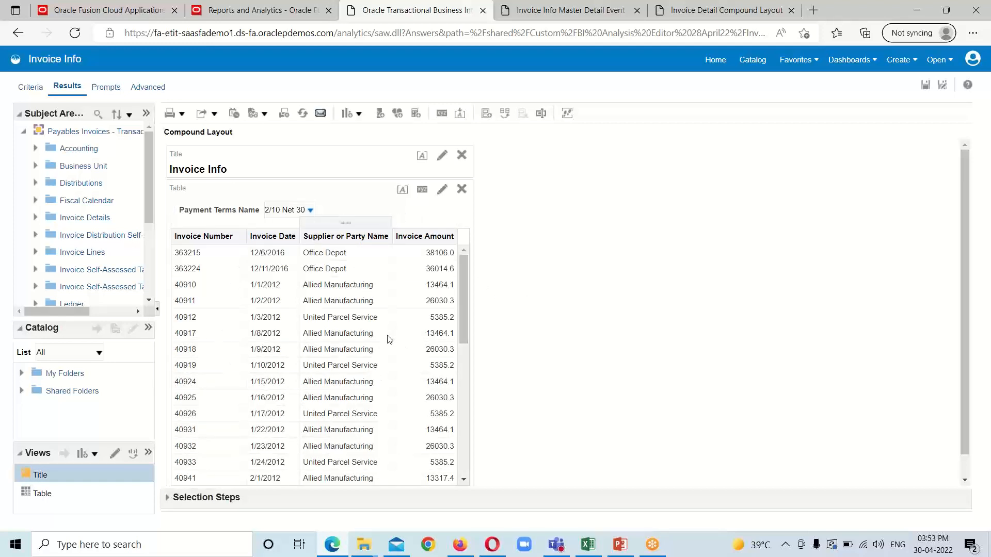
pyautogui.scroll(-1, 673, 279)
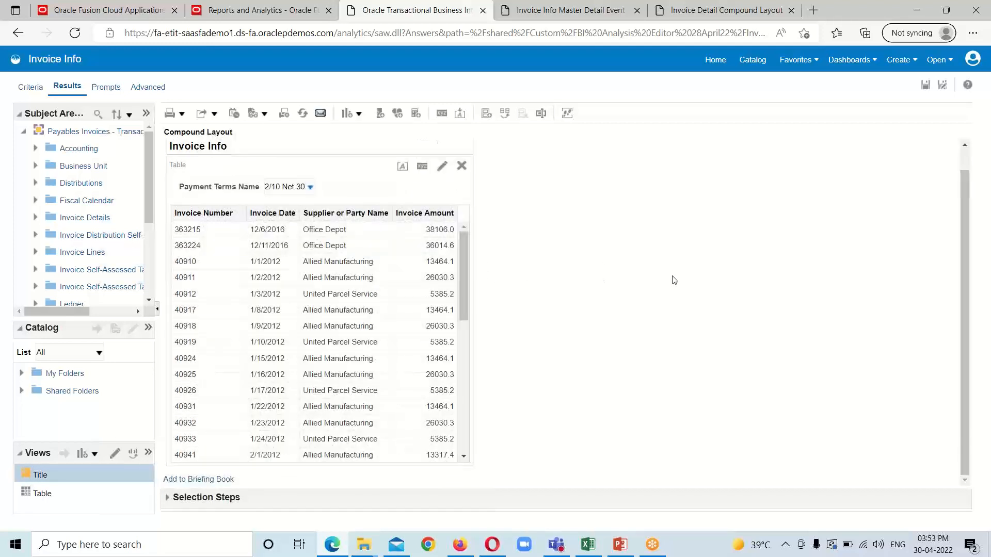
pyautogui.scroll(1, 673, 280)
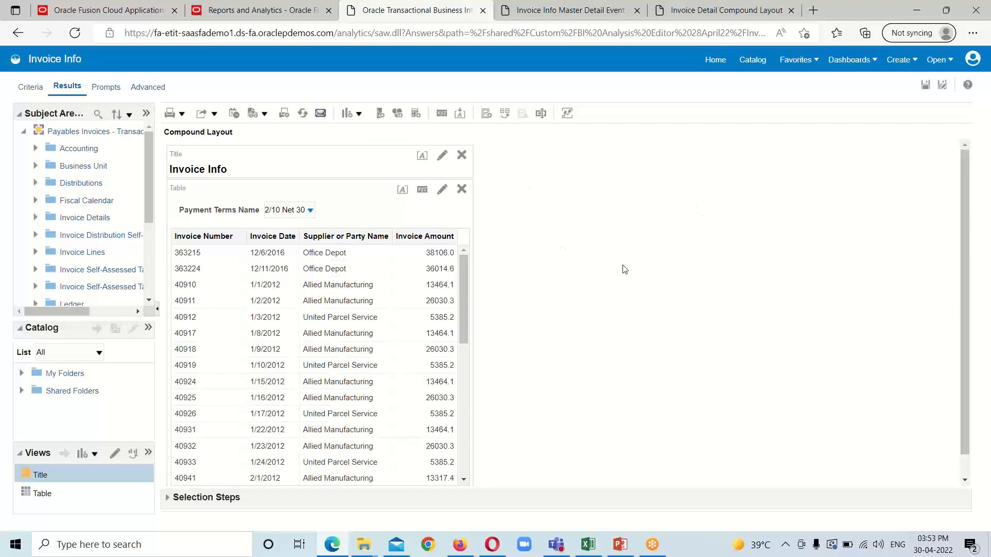
# Step: Add a new Graph > Bar view using the Recommended Subtype
pyautogui.click(359, 115)
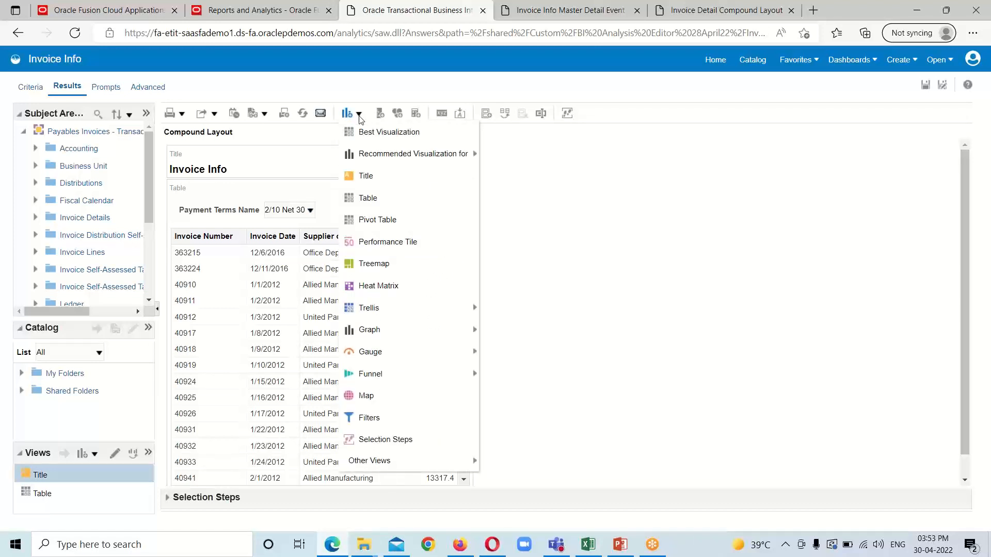
pyautogui.moveTo(368, 154)
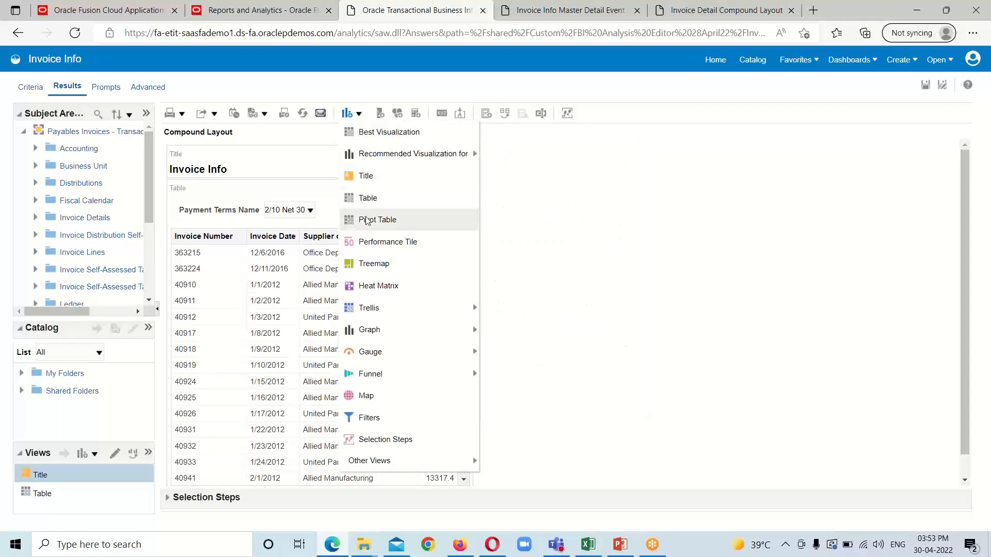
pyautogui.moveTo(379, 342)
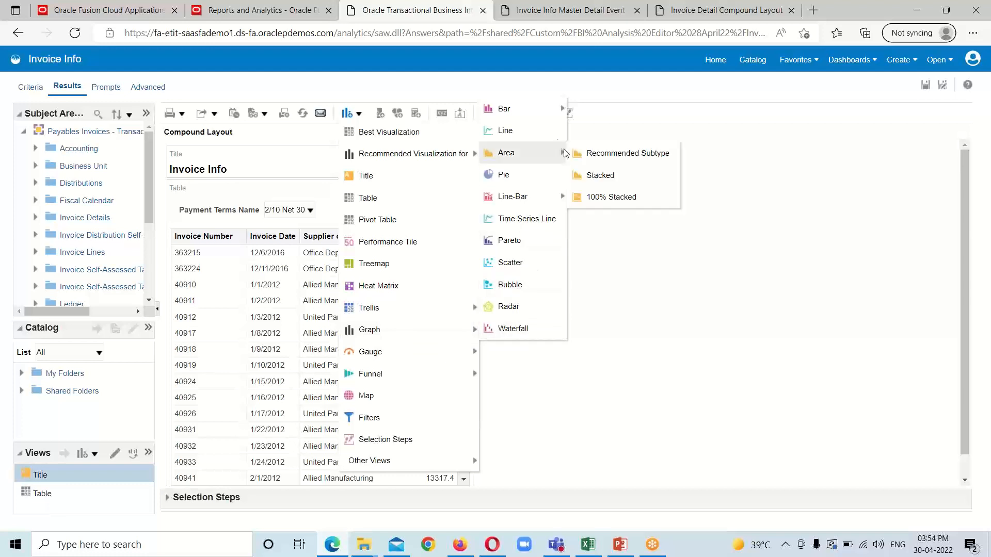
pyautogui.moveTo(531, 111)
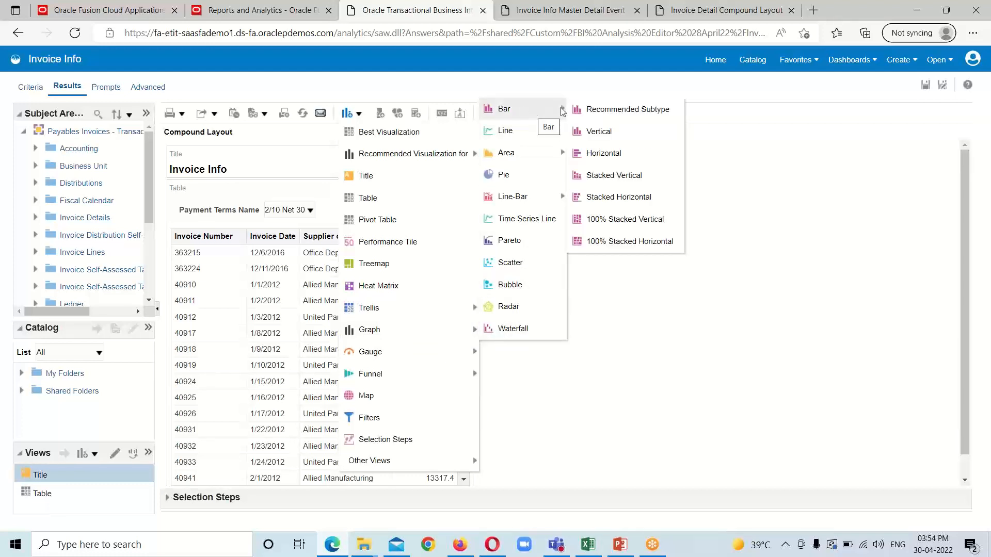
pyautogui.click(613, 110)
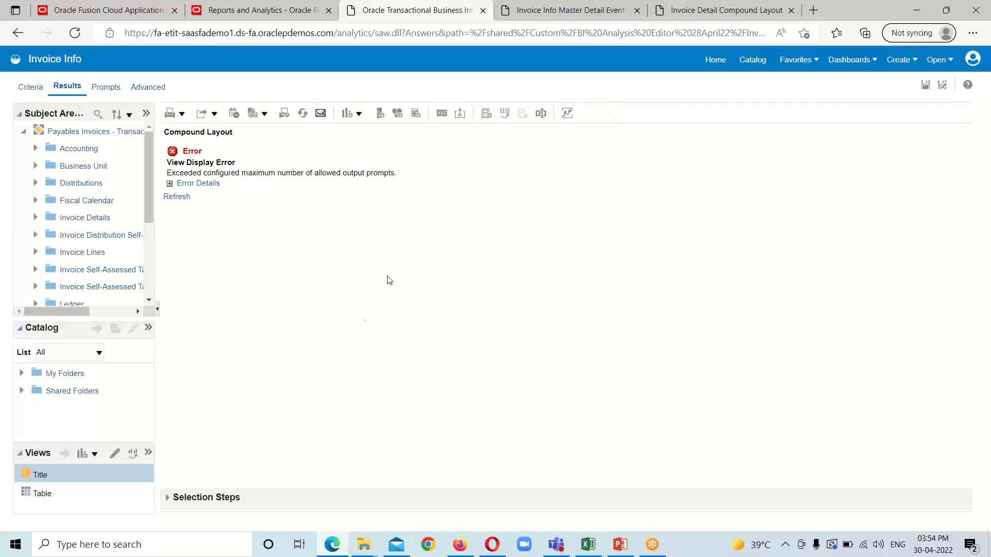
# Step: Select the Graph view in the Views list and open it for editing
pyautogui.click(21, 90)
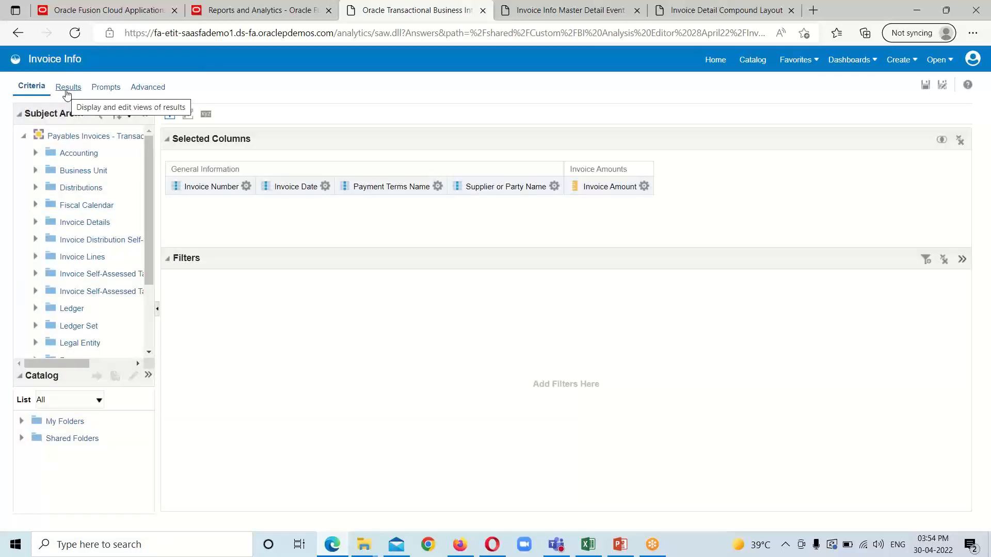
pyautogui.click(66, 90)
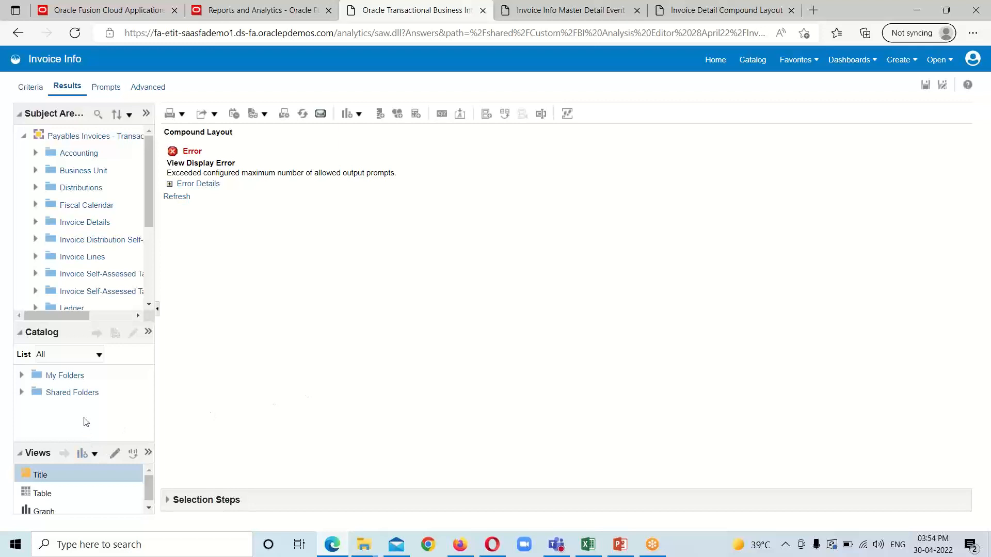
pyautogui.moveTo(93, 443); pyautogui.dragTo(96, 400)
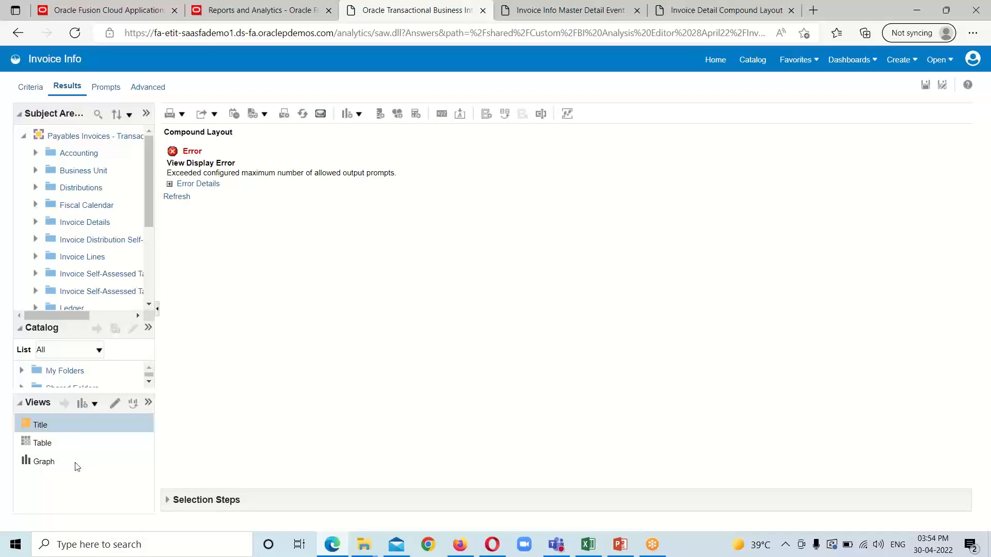
pyautogui.click(44, 462)
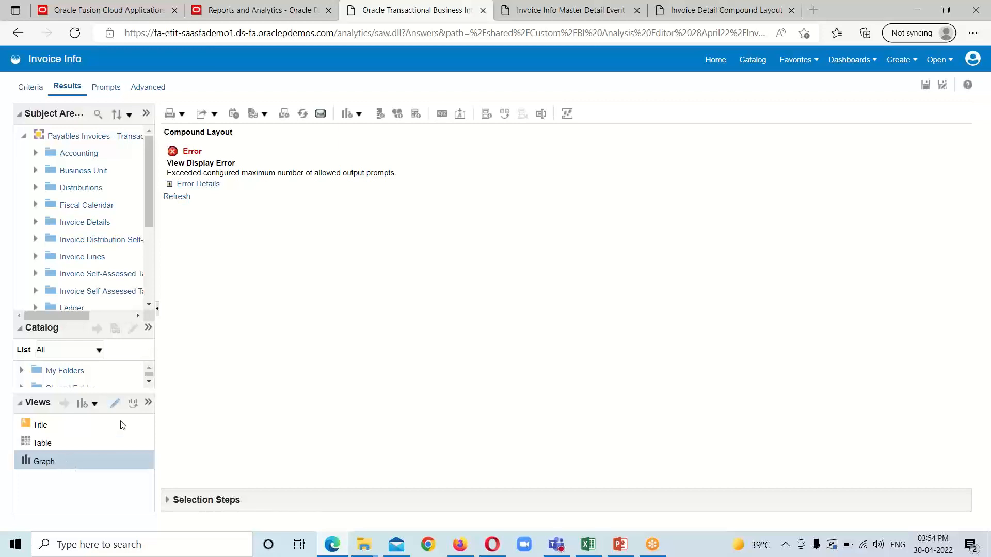
pyautogui.click(115, 404)
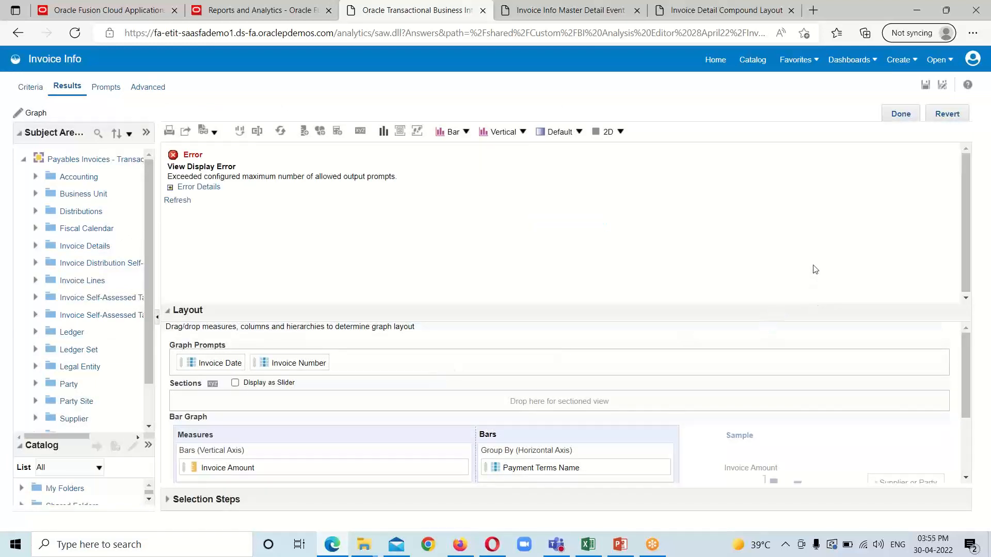
# Step: Exclude Invoice Date, Invoice Number and Supplier or Party Name; vary colour by Payment Terms Name
pyautogui.moveTo(806, 304); pyautogui.dragTo(811, 242)
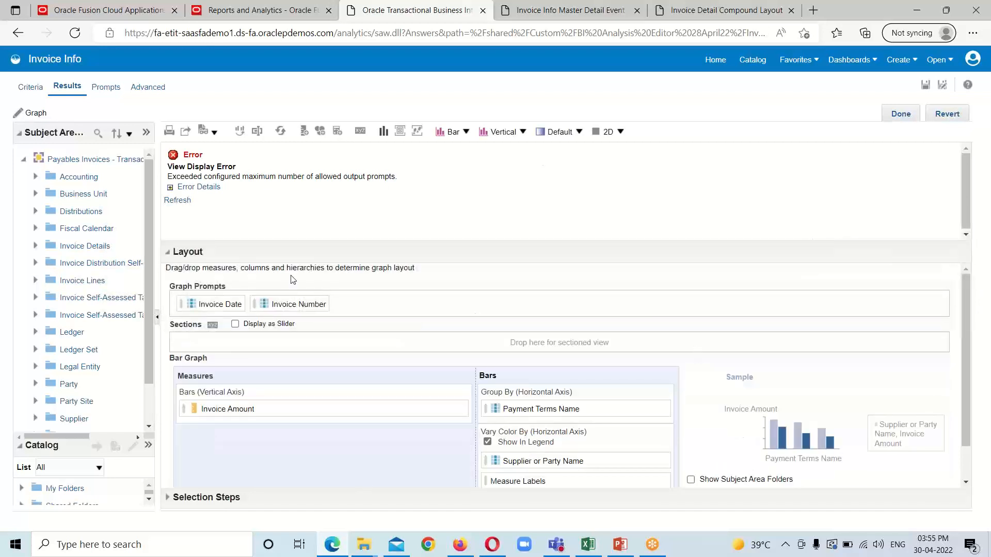
pyautogui.scroll(-2, 225, 305)
pyautogui.scroll(2, 230, 316)
pyautogui.moveTo(213, 302); pyautogui.dragTo(219, 479)
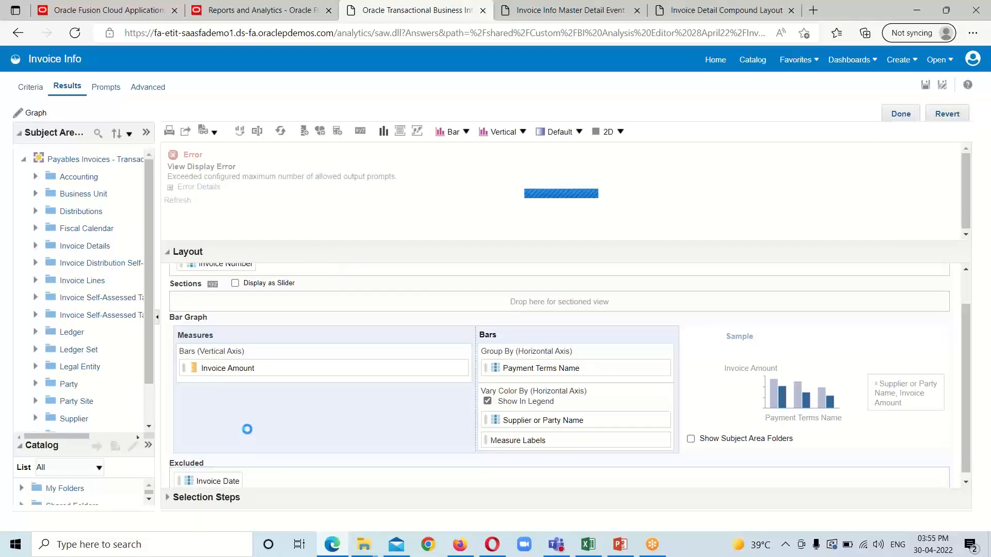
pyautogui.moveTo(217, 296); pyautogui.dragTo(283, 474)
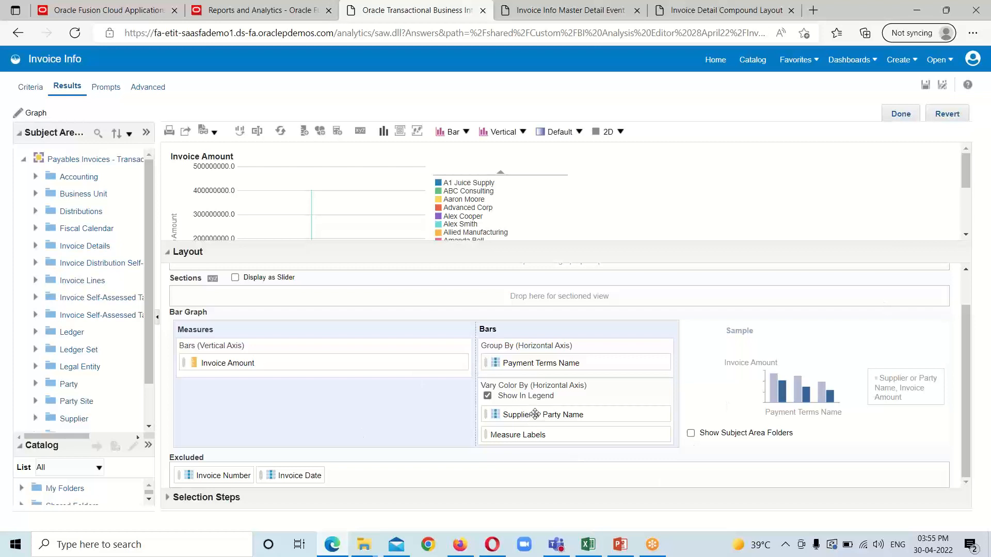
pyautogui.moveTo(535, 414); pyautogui.dragTo(400, 472)
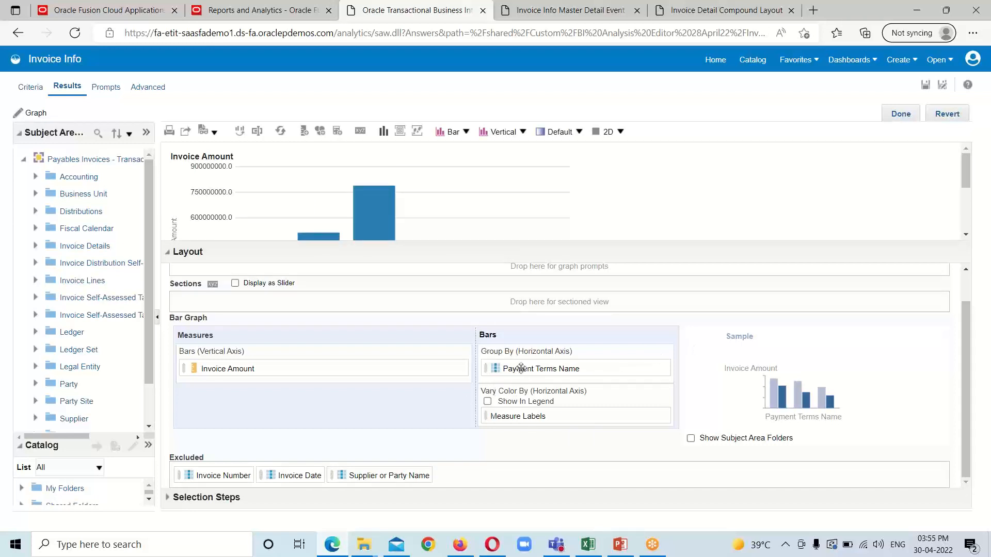
pyautogui.moveTo(516, 368); pyautogui.dragTo(514, 408)
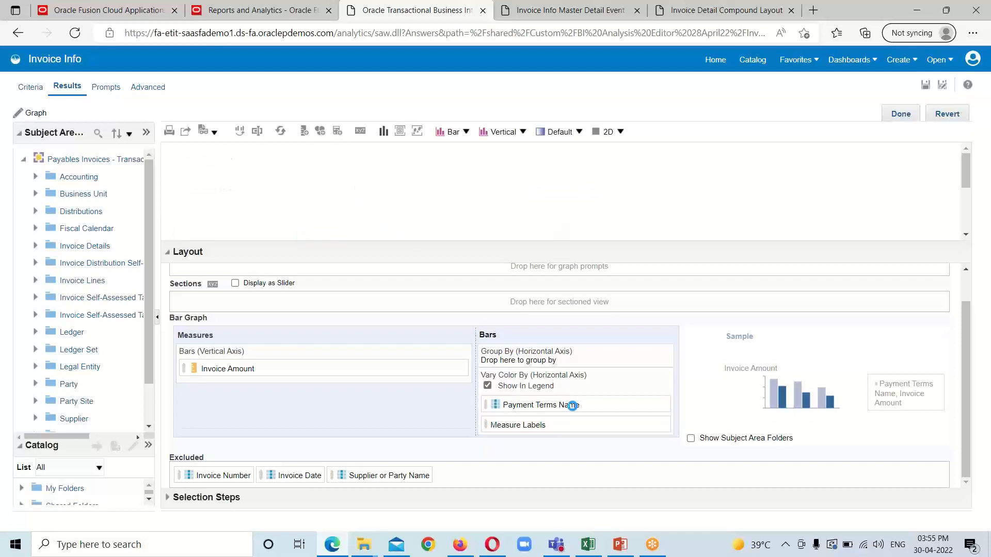
# Step: Enlarge the graph preview to review Invoice Amount bars for six payment terms with legend
pyautogui.scroll(-3, 862, 188)
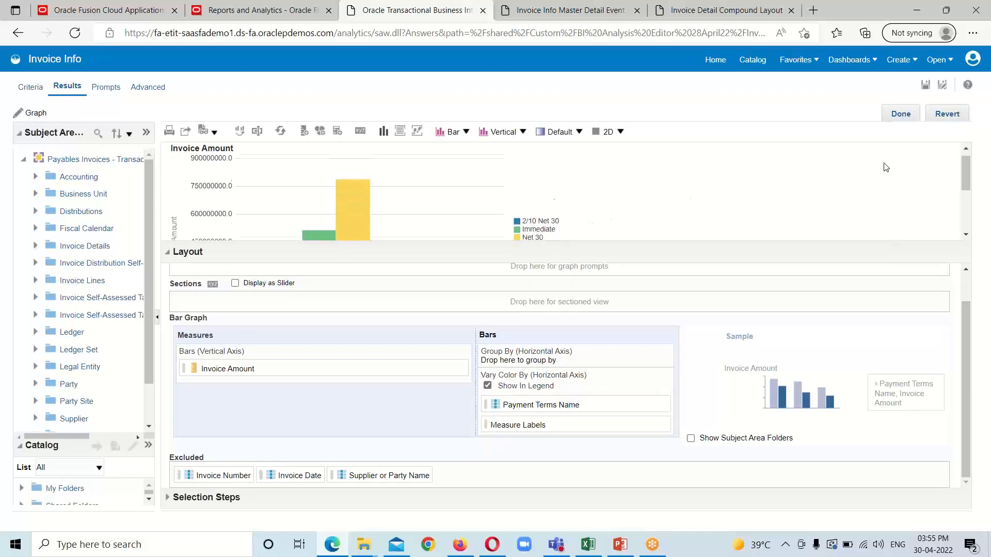
pyautogui.scroll(-2, 814, 188)
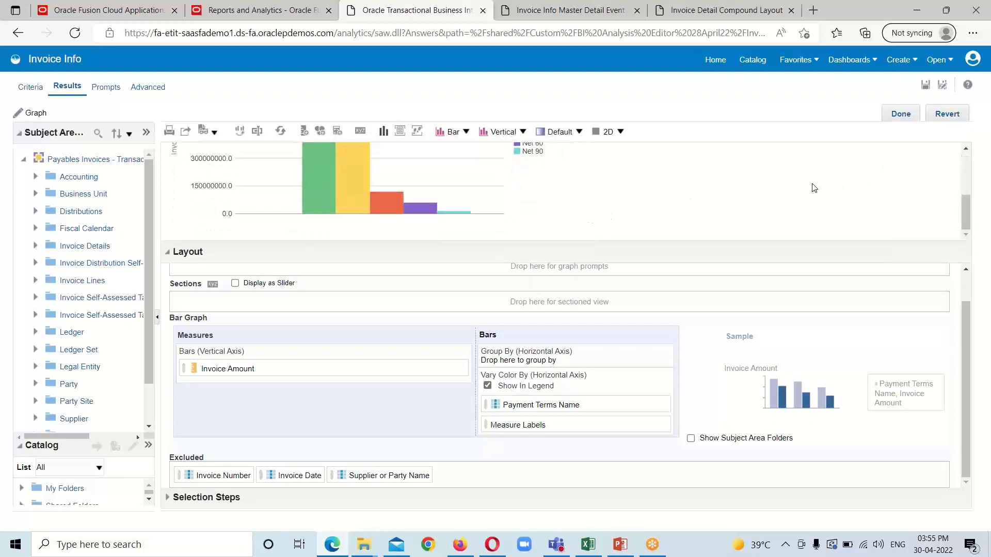
pyautogui.scroll(3, 814, 188)
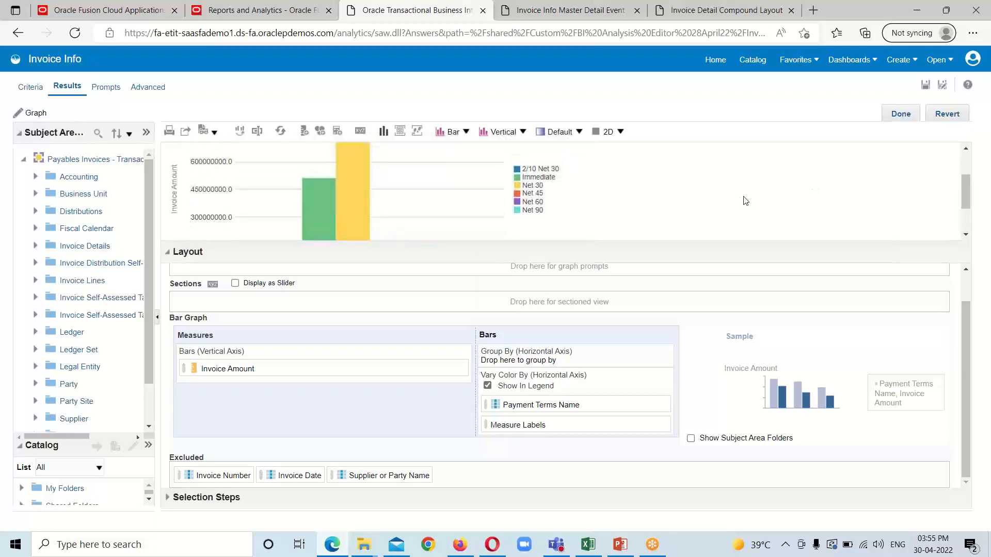
pyautogui.moveTo(705, 242); pyautogui.dragTo(706, 268)
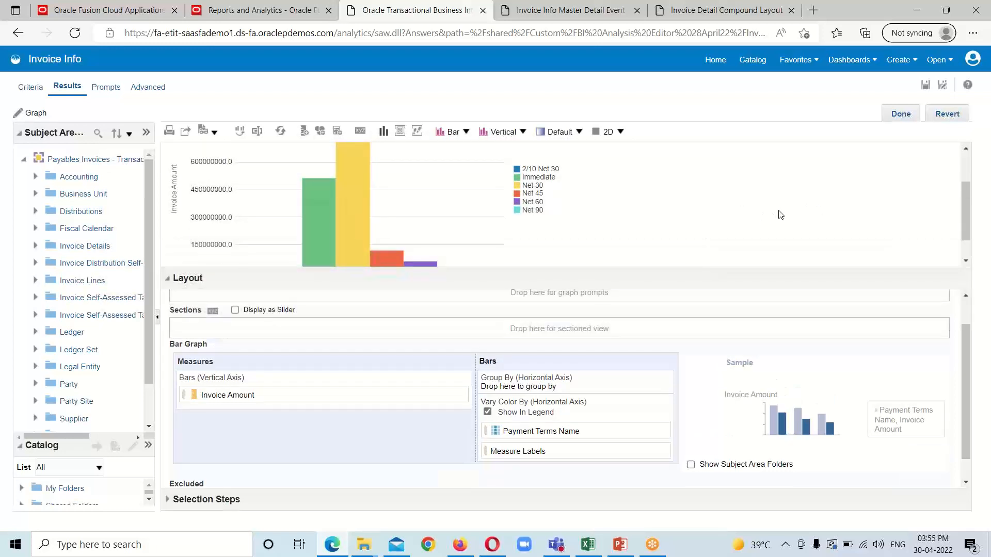
pyautogui.scroll(-1, 780, 214)
pyautogui.scroll(3, 780, 214)
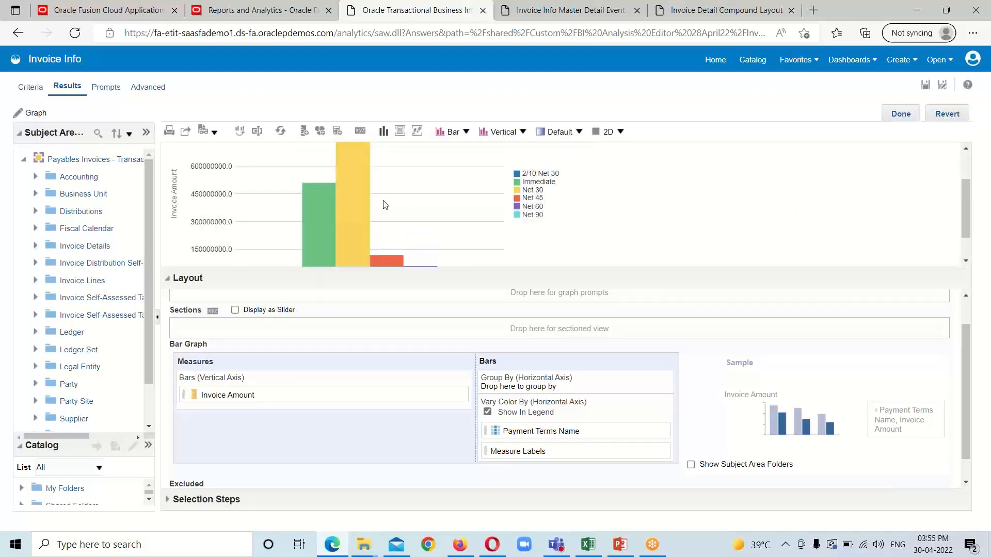
pyautogui.scroll(-3, 682, 218)
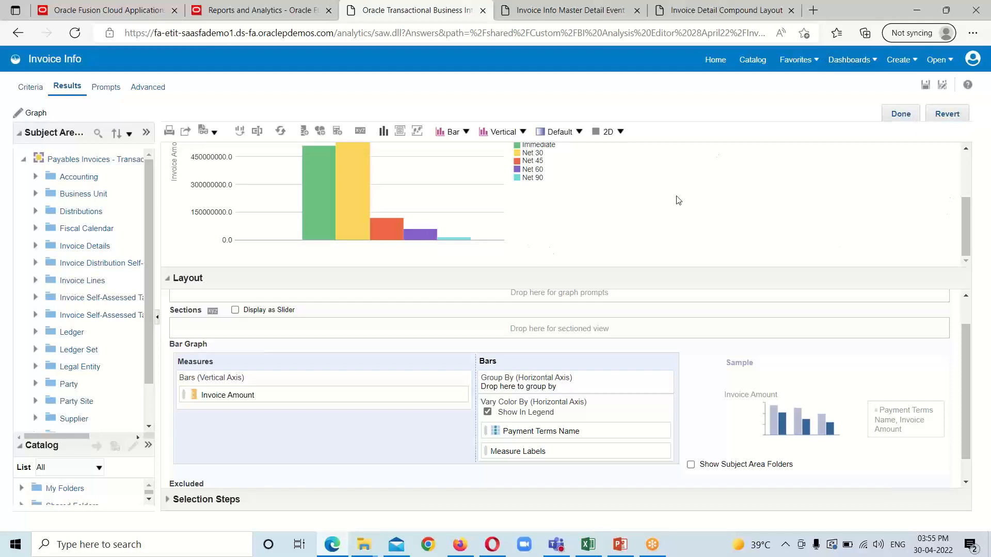
pyautogui.scroll(1, 644, 187)
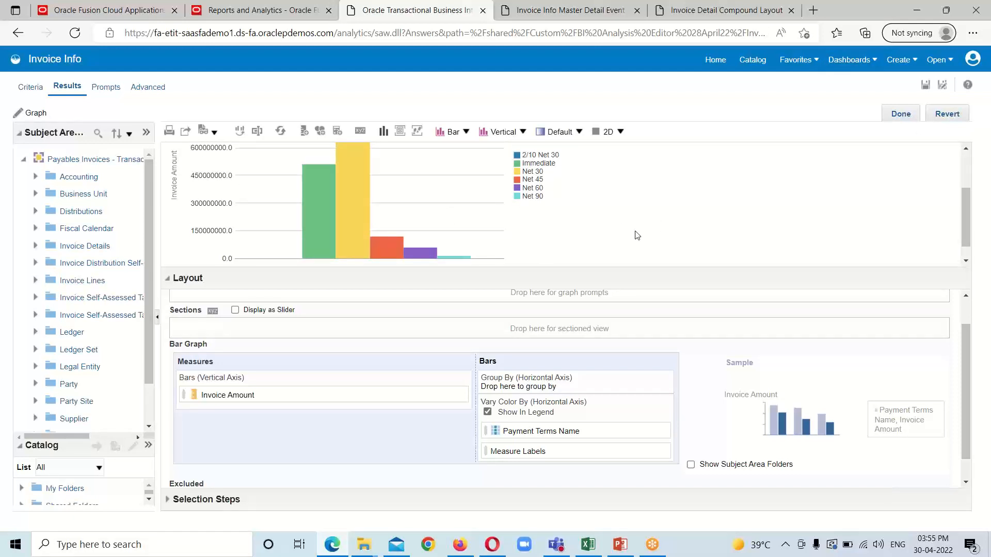
pyautogui.scroll(1, 636, 233)
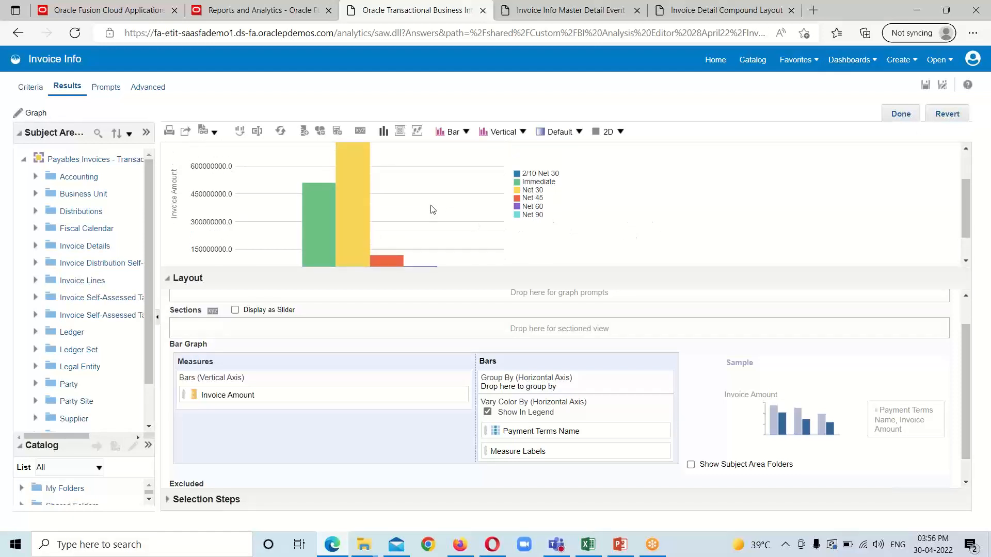
# Step: Change the bar style to Cylinder, render it in 3D, and enlarge the preview
pyautogui.click(581, 133)
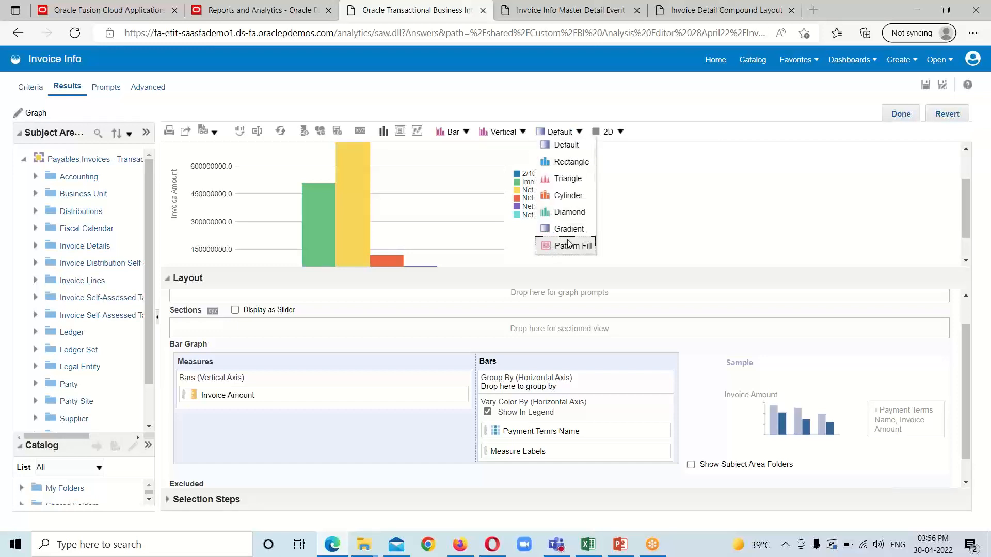
pyautogui.click(568, 196)
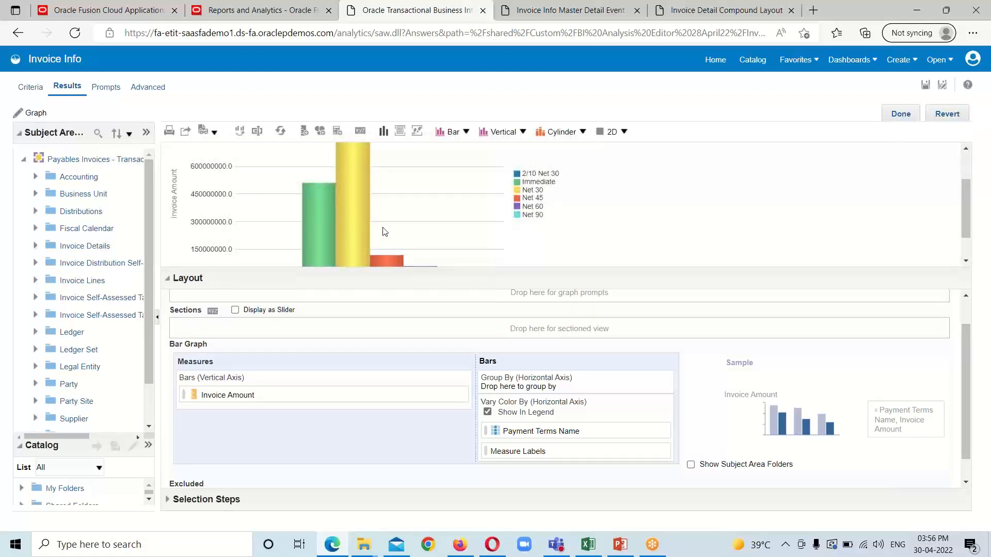
pyautogui.scroll(-1, 382, 227)
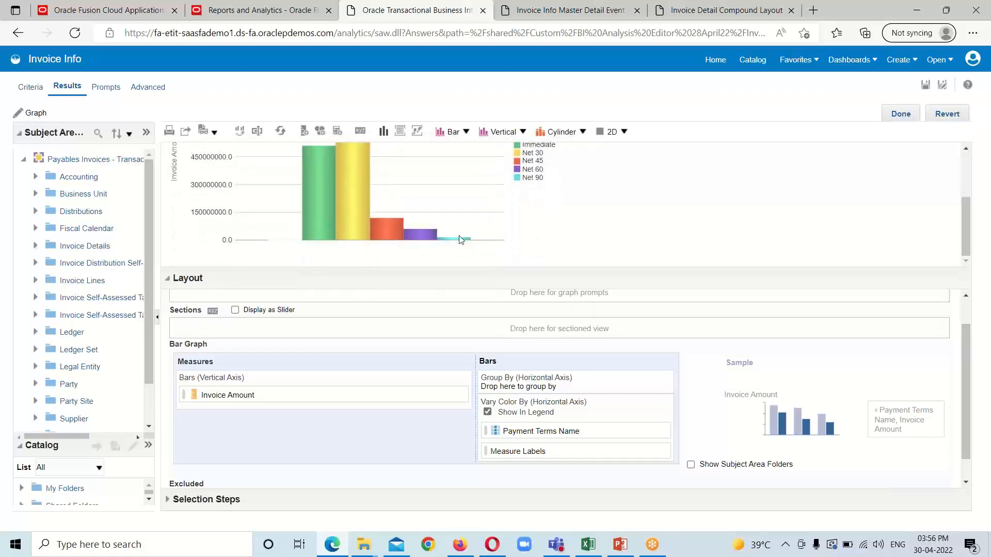
pyautogui.scroll(1, 461, 239)
pyautogui.click(623, 134)
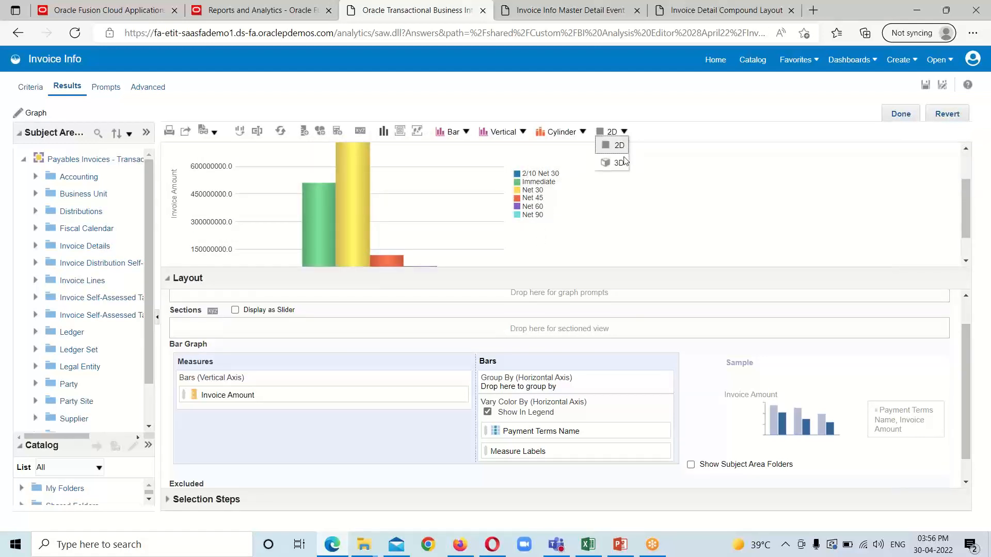
pyautogui.click(618, 162)
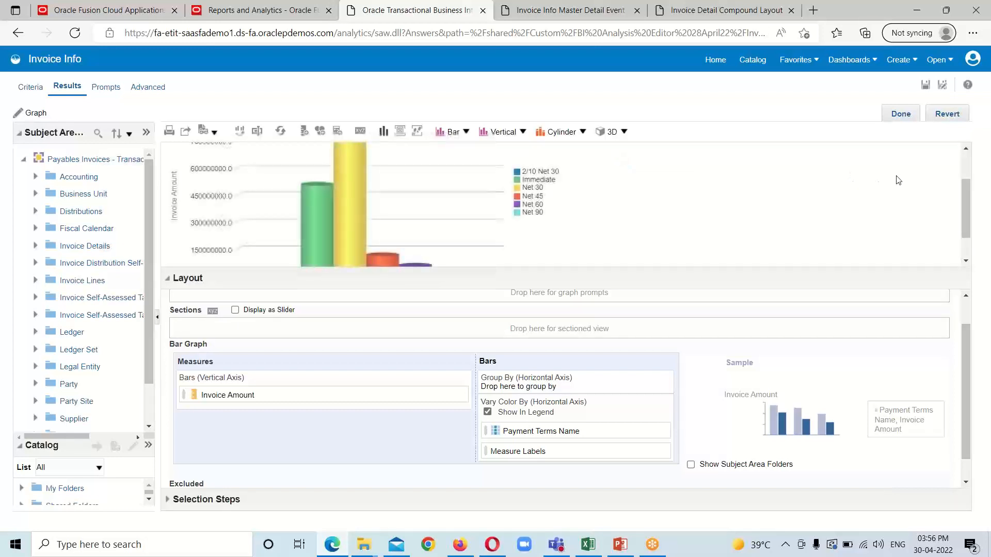
pyautogui.scroll(-1, 605, 208)
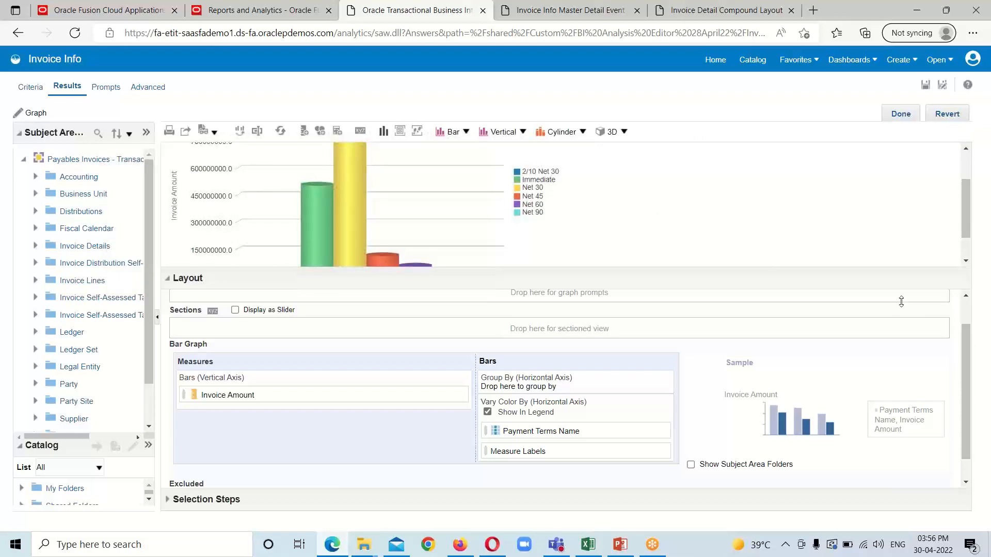
pyautogui.moveTo(816, 269); pyautogui.dragTo(806, 321)
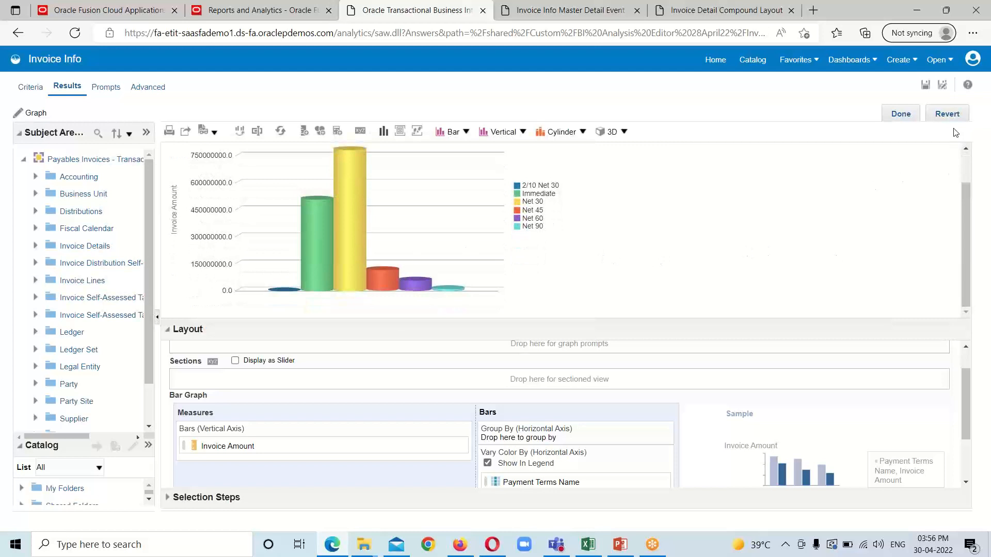
# Step: Finish the graph and place it left of the invoice table in the Compound Layout
pyautogui.click(893, 114)
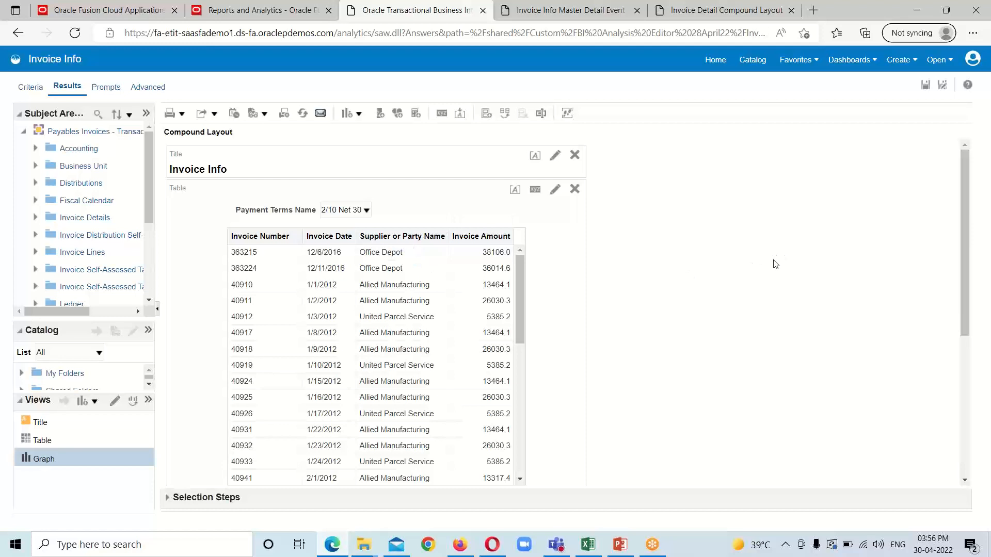
pyautogui.scroll(-5, 748, 281)
pyautogui.scroll(3, 387, 354)
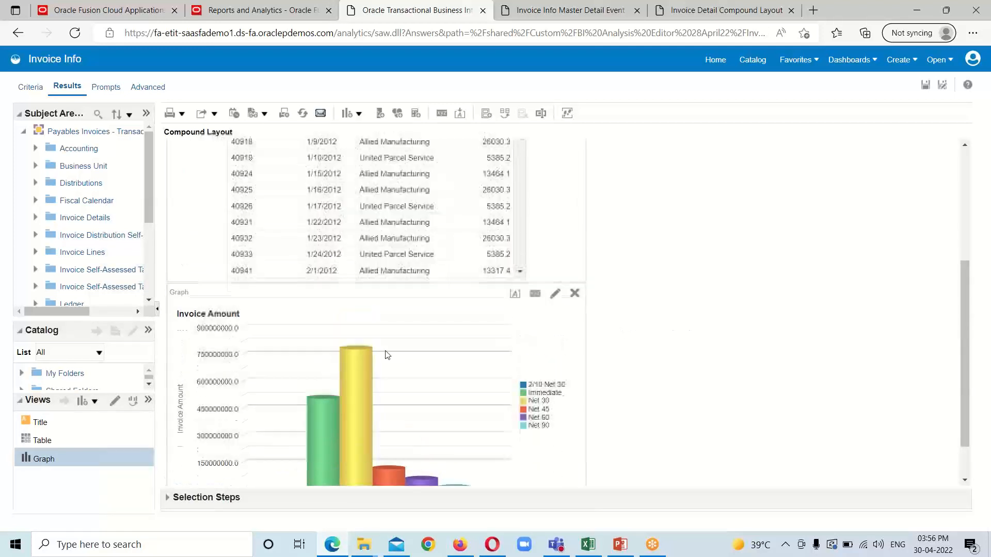
pyautogui.scroll(1, 568, 373)
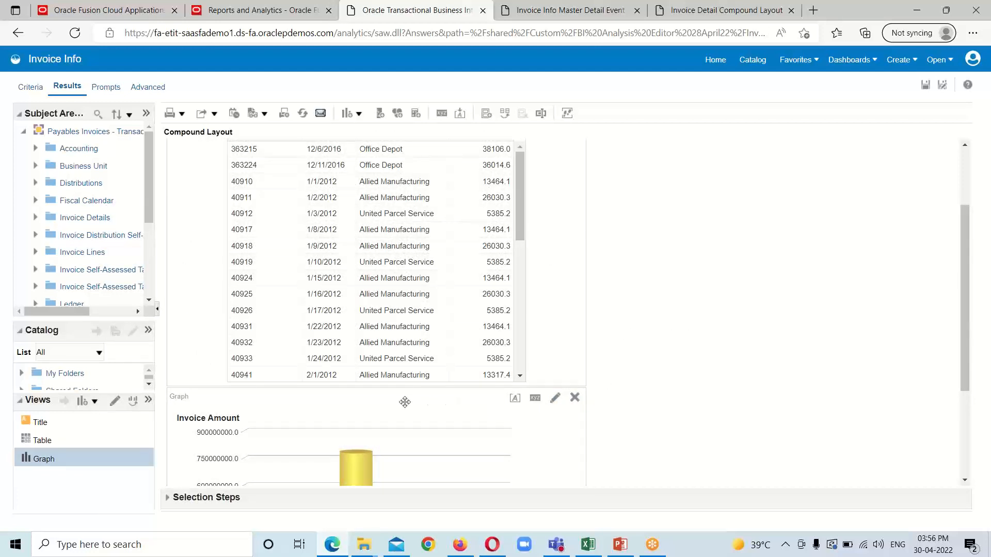
pyautogui.moveTo(405, 402); pyautogui.dragTo(181, 281)
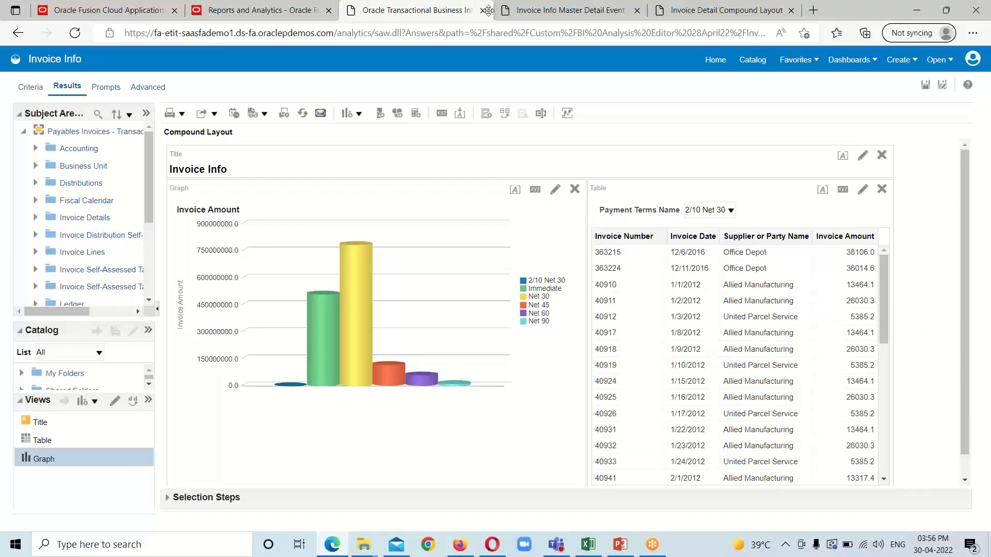
pyautogui.scroll(-1, 935, 314)
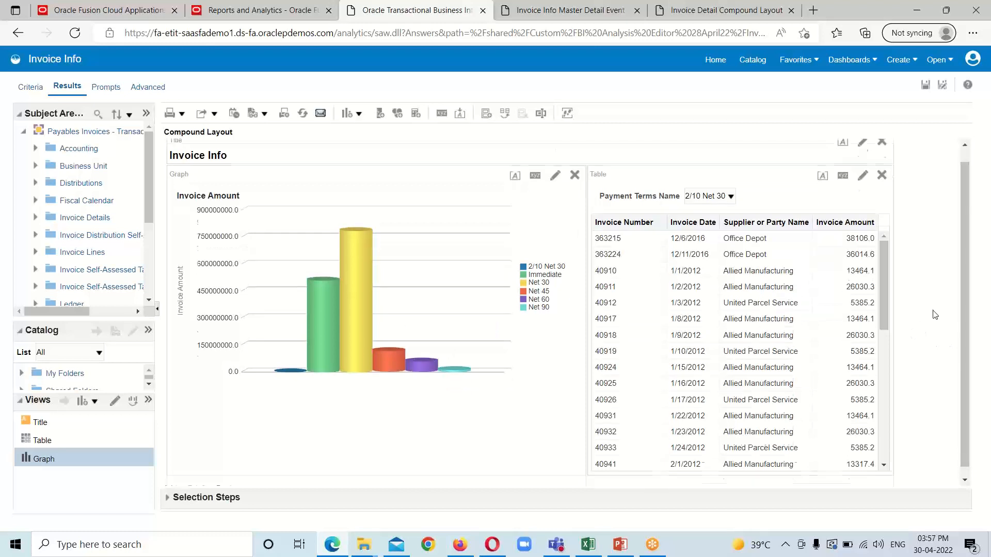
pyautogui.scroll(1, 932, 317)
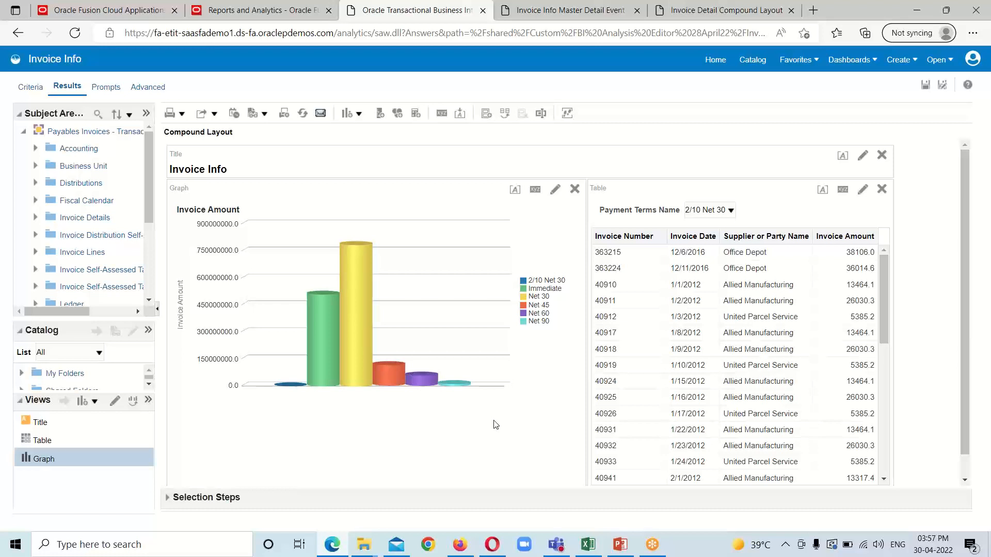
# Step: Switch to the Criteria tab and open the Payment Terms Name column options
pyautogui.click(26, 89)
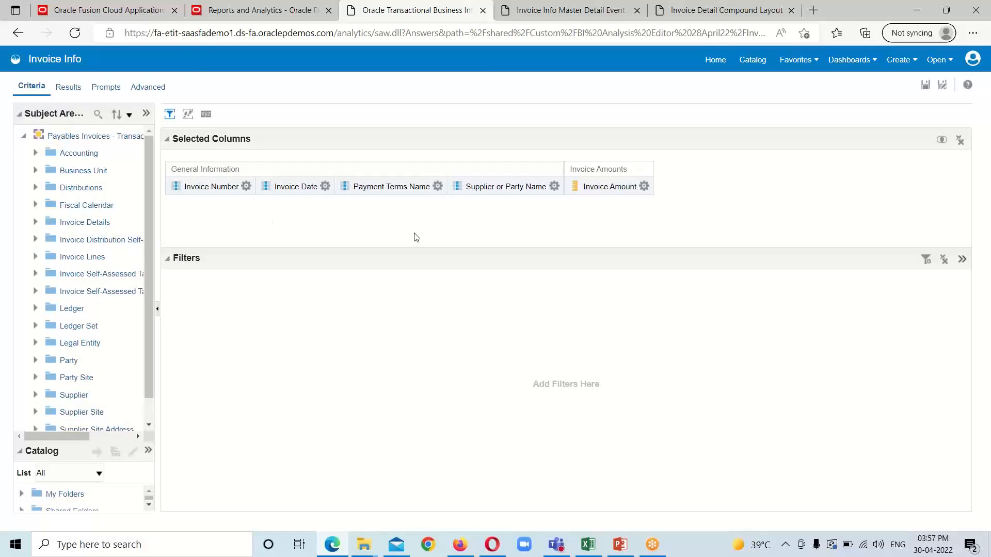
pyautogui.click(68, 87)
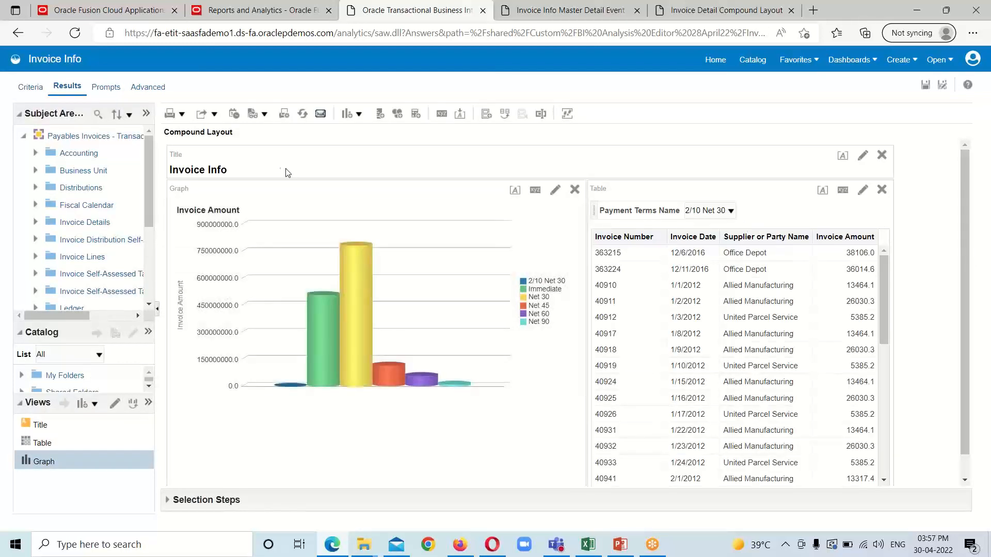
pyautogui.click(31, 87)
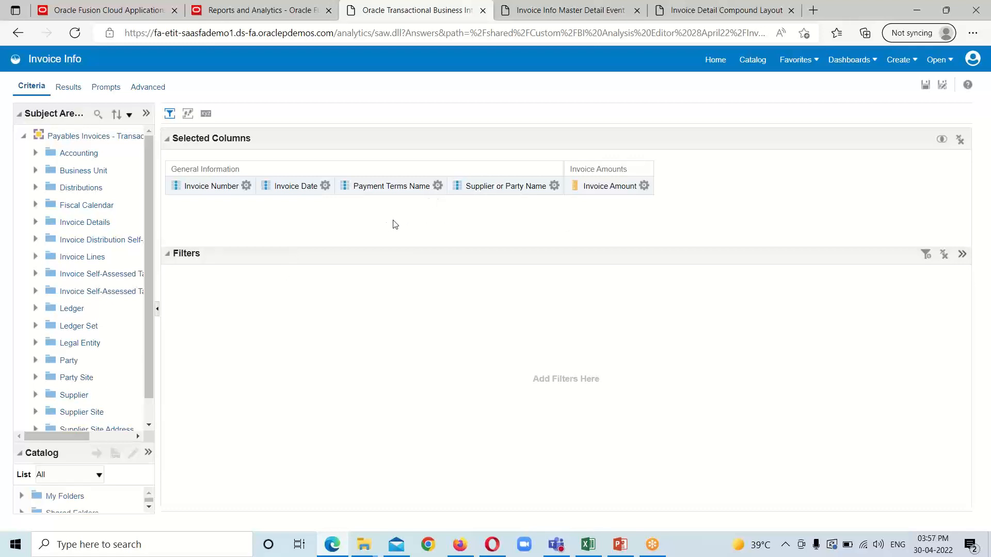
pyautogui.click(438, 186)
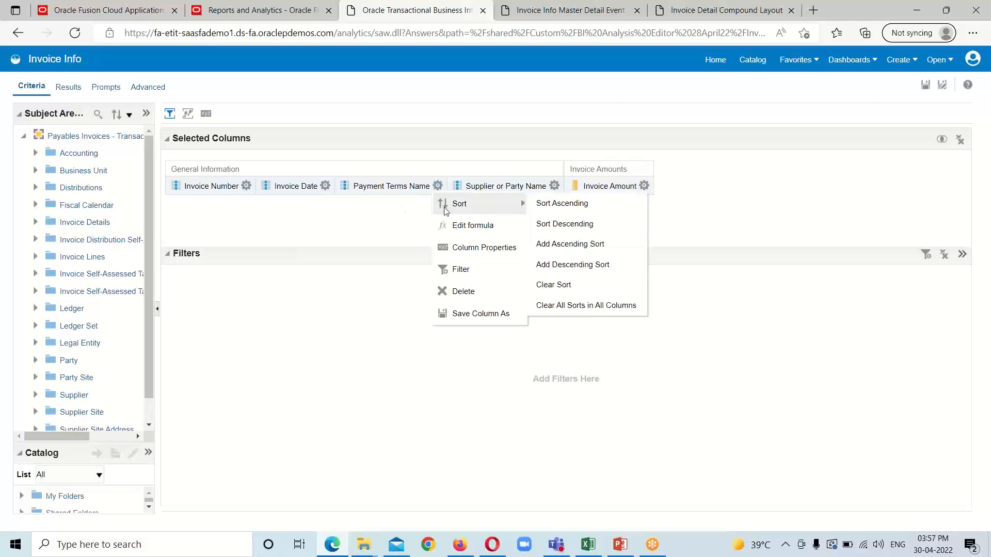
# Step: In Payment Terms Name Column Properties, set Value Primary Interaction to Send Master-Detail Events
pyautogui.click(455, 249)
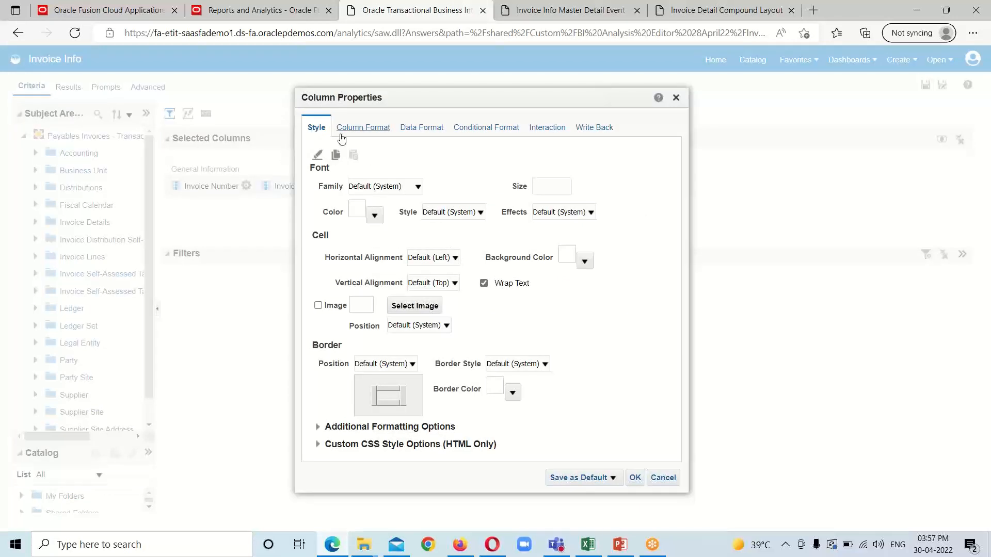
pyautogui.click(543, 132)
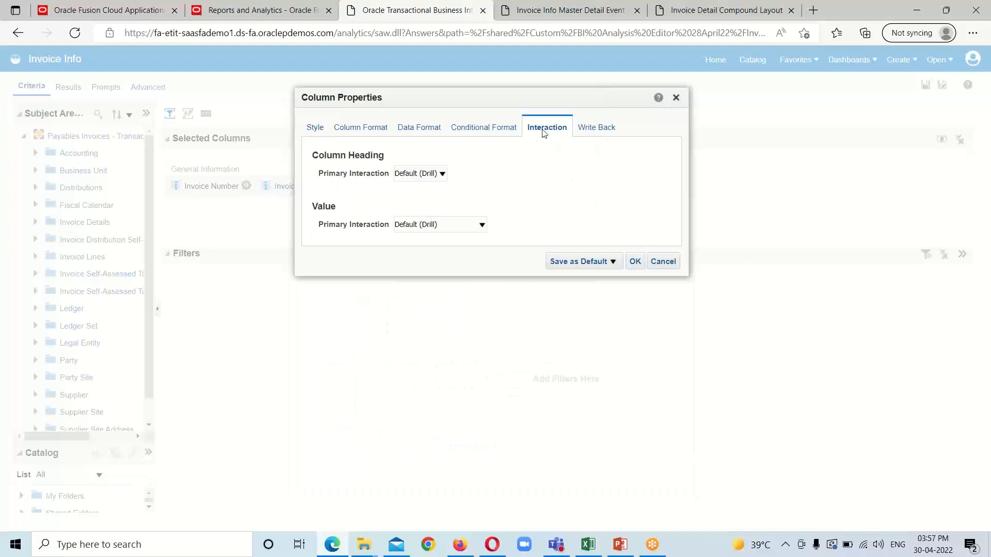
pyautogui.click(481, 227)
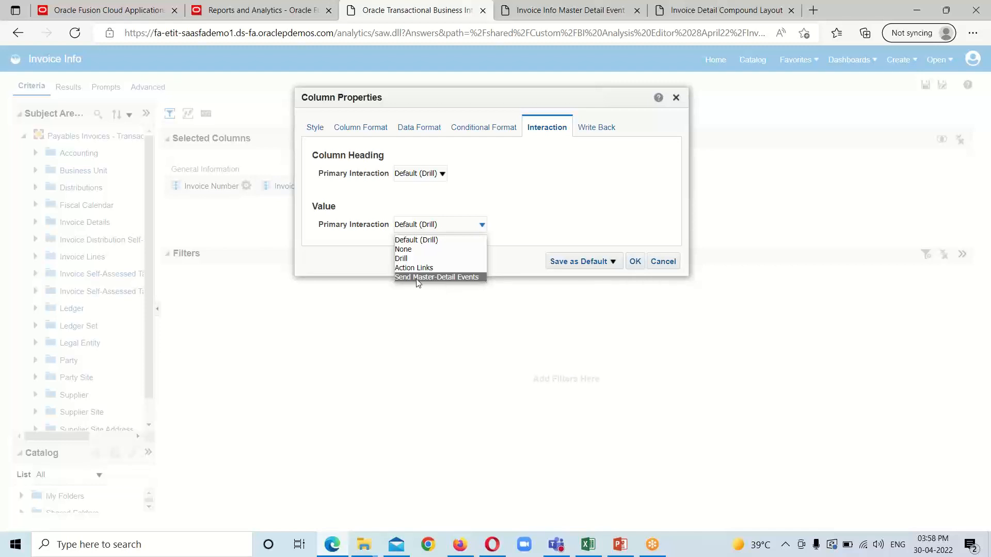
pyautogui.click(458, 277)
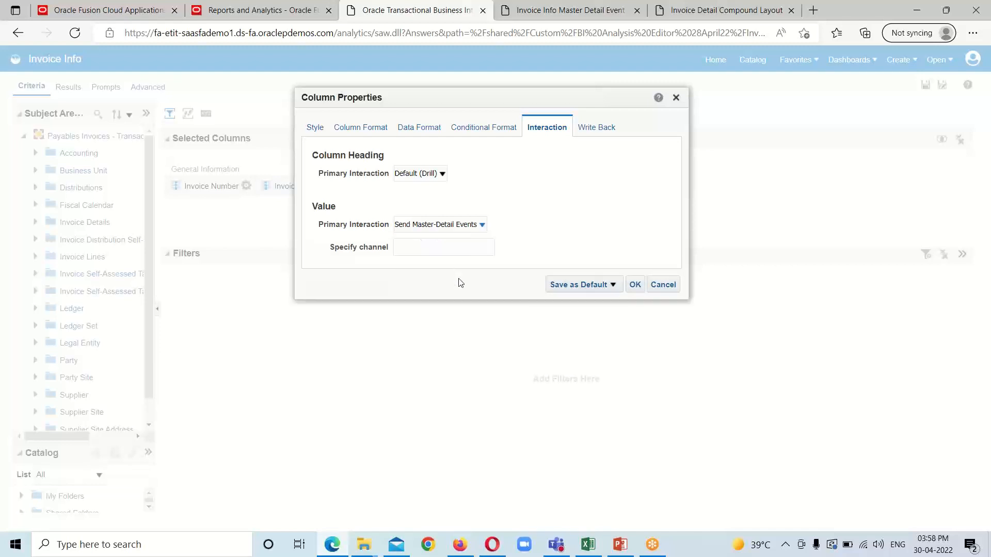
# Step: Enter TermsName as the channel, copy it, and confirm the column properties
pyautogui.click(464, 248)
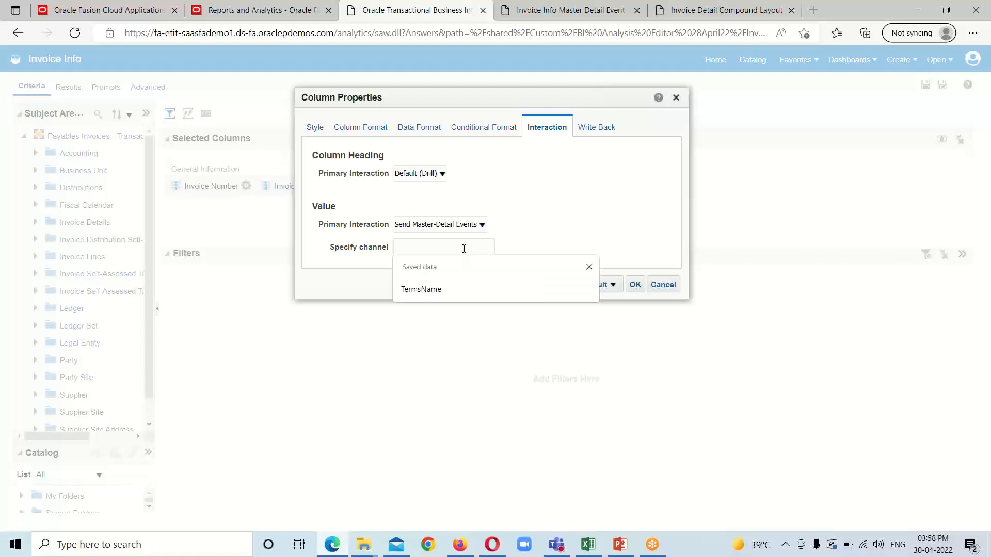
pyautogui.click(540, 241)
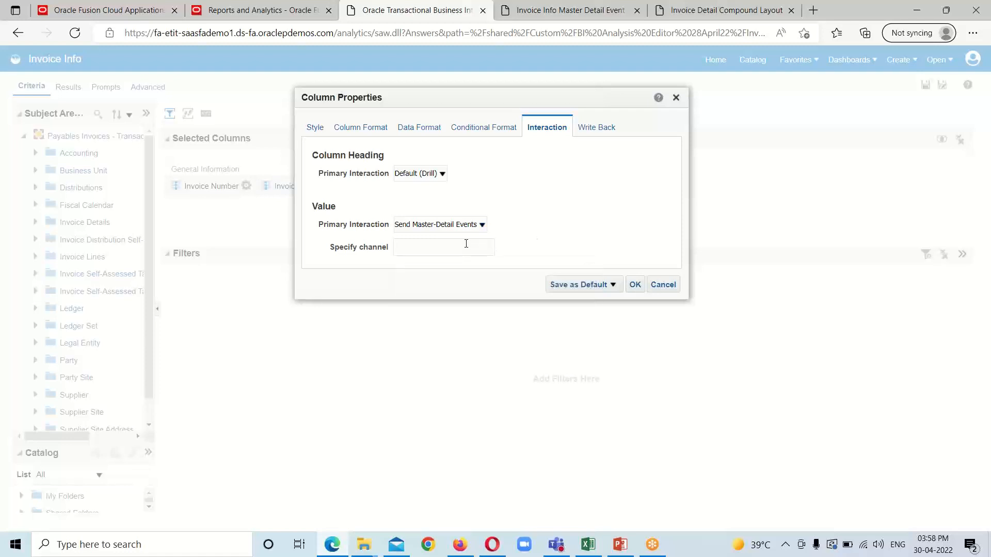
pyautogui.click(435, 244)
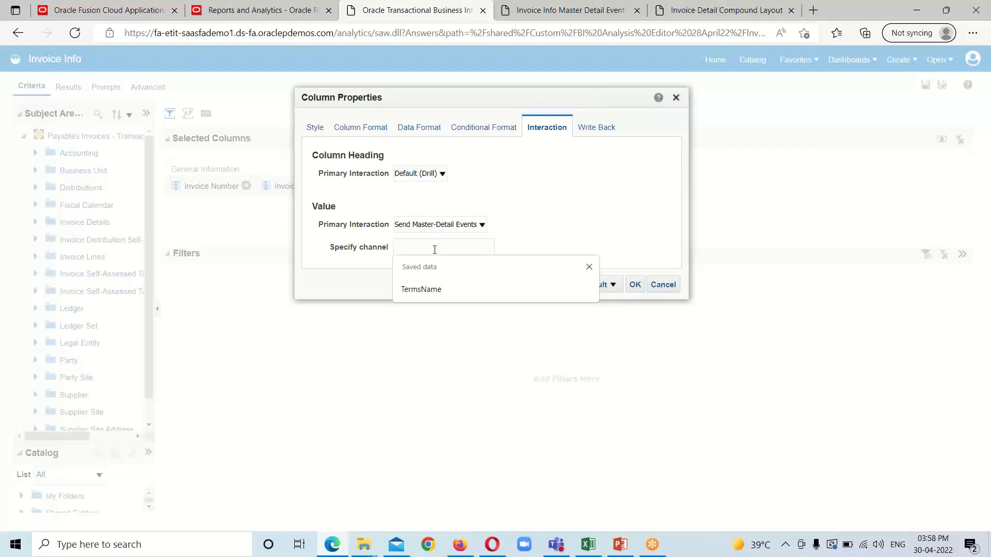
pyautogui.click(423, 290)
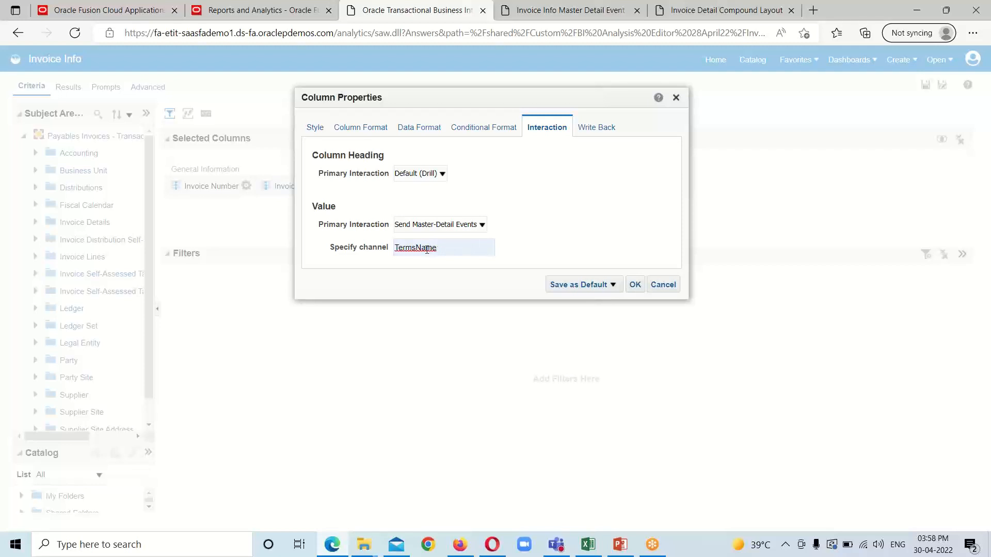
pyautogui.doubleClick(425, 247)
pyautogui.rightClick(426, 247)
pyautogui.click(458, 319)
pyautogui.click(636, 285)
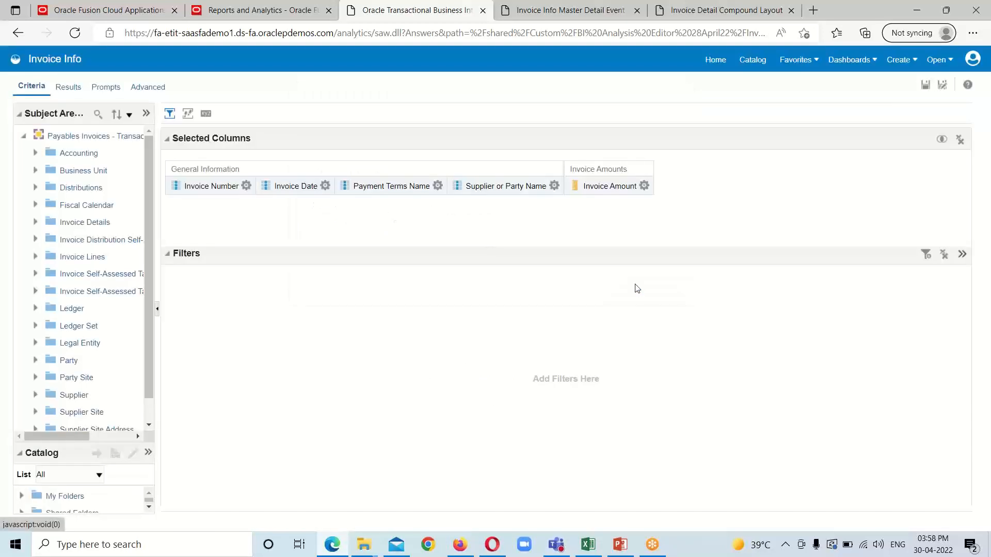
# Step: From Results, turn on Listen to Master-Detail Events for the invoice table, using event channel TermsName
pyautogui.click(68, 88)
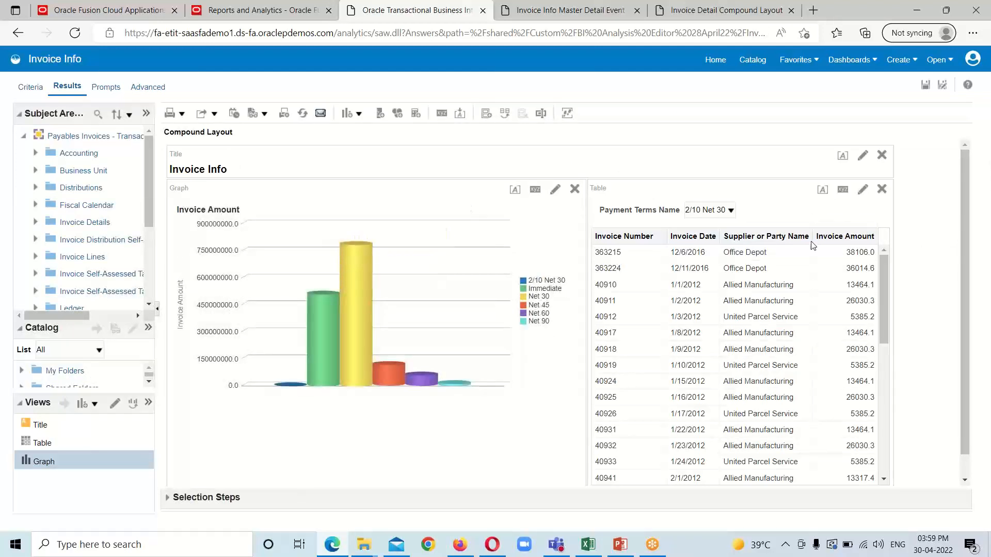
pyautogui.click(842, 191)
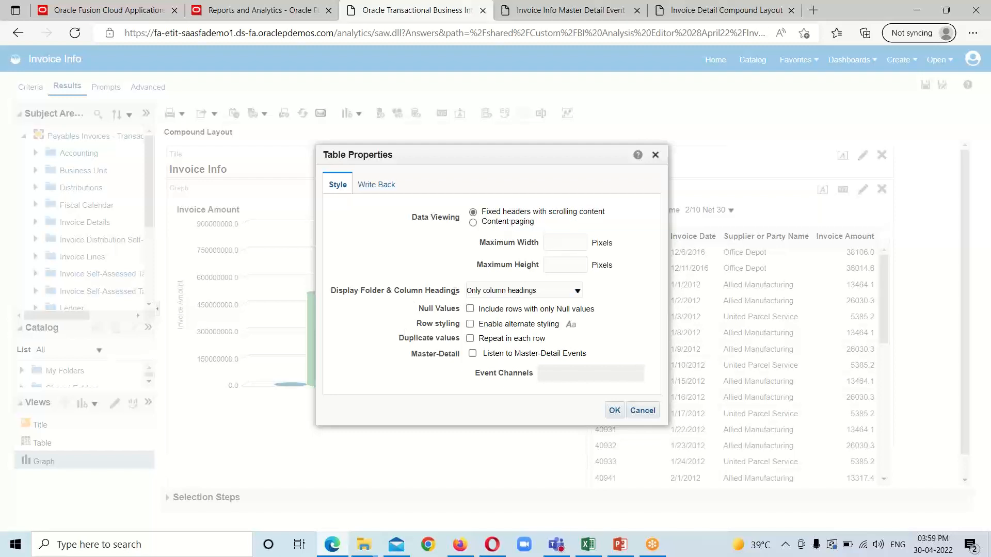
pyautogui.click(473, 355)
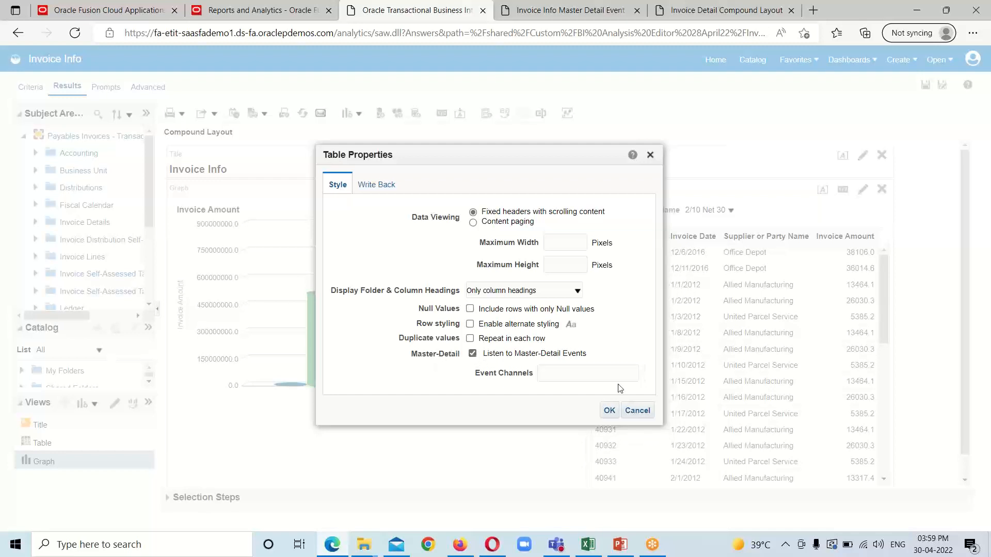
pyautogui.click(546, 373)
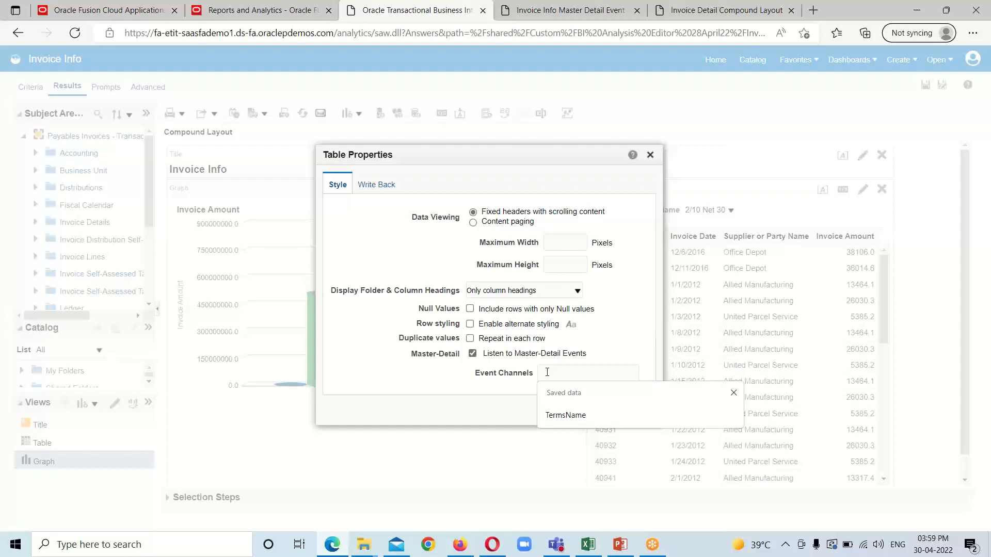
pyautogui.click(565, 415)
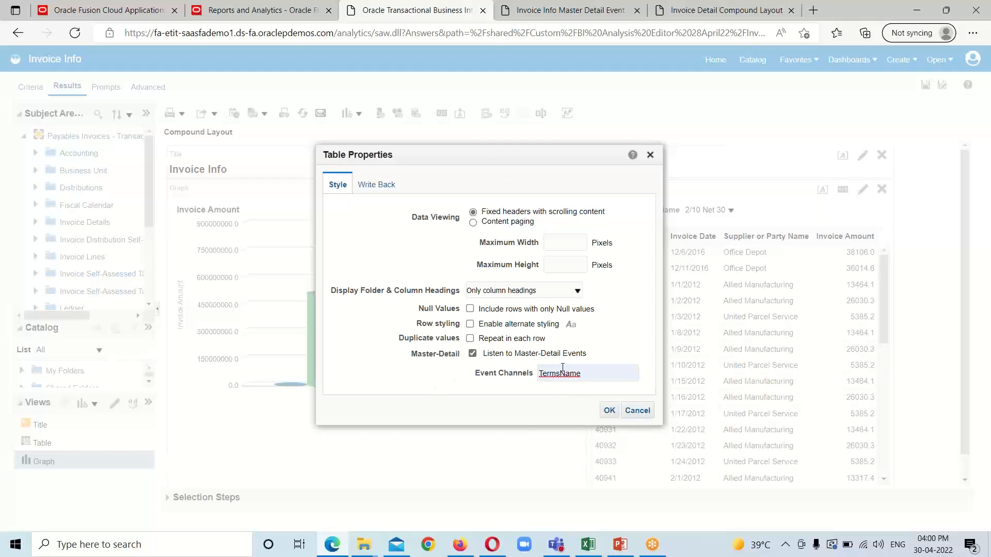
pyautogui.click(609, 410)
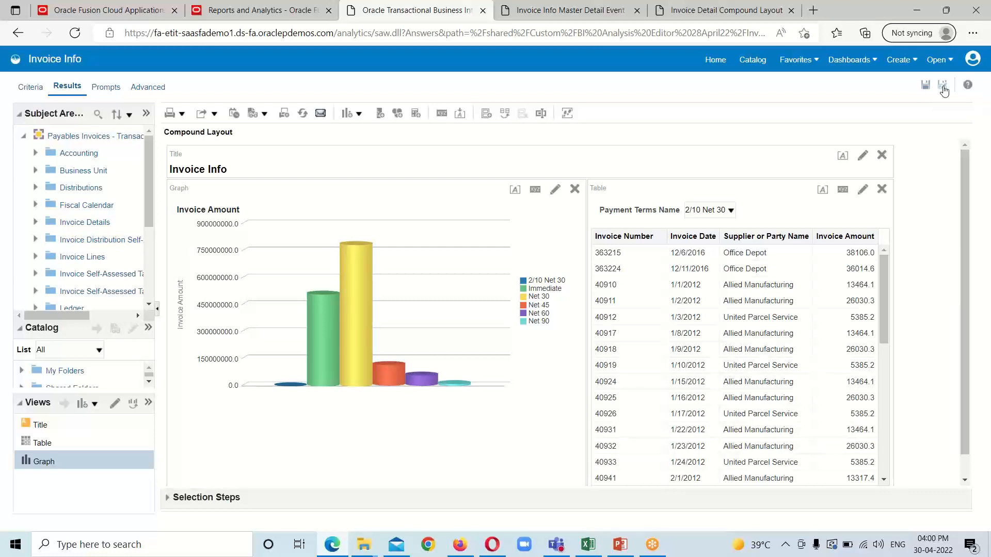
# Step: Save the analysis under the new name 'Invoice Info with Master Detail Event'
pyautogui.click(944, 91)
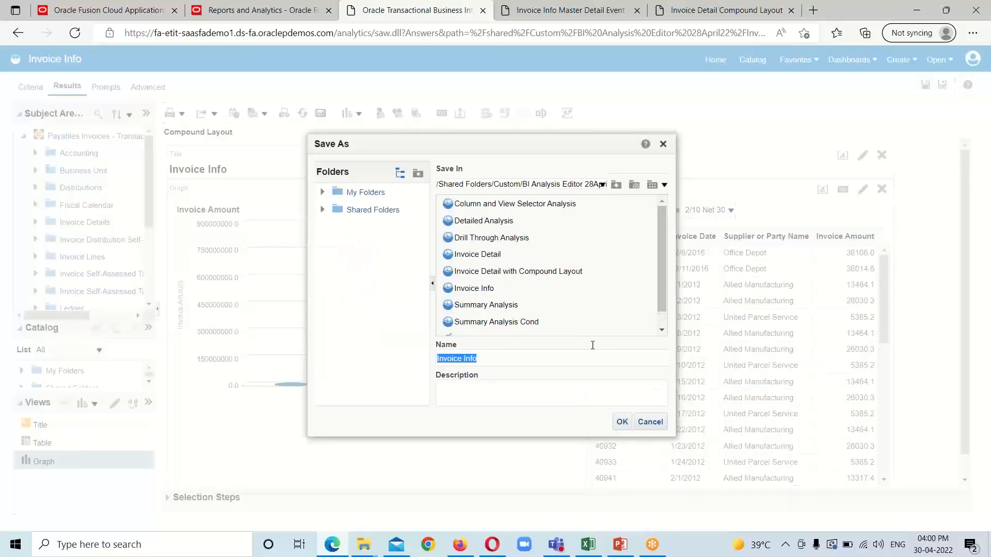
pyautogui.click(513, 356)
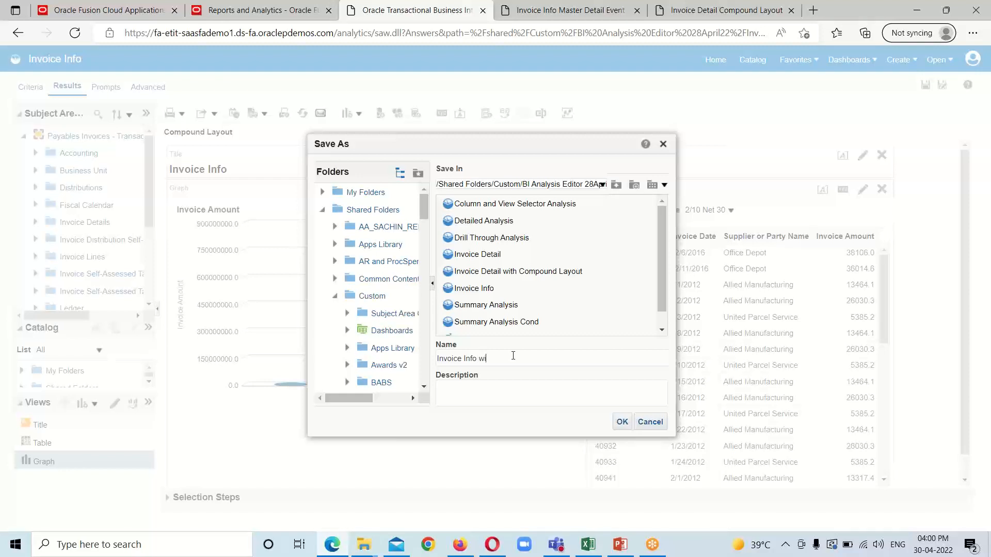
pyautogui.write('with Master Detail Event')
pyautogui.click(622, 423)
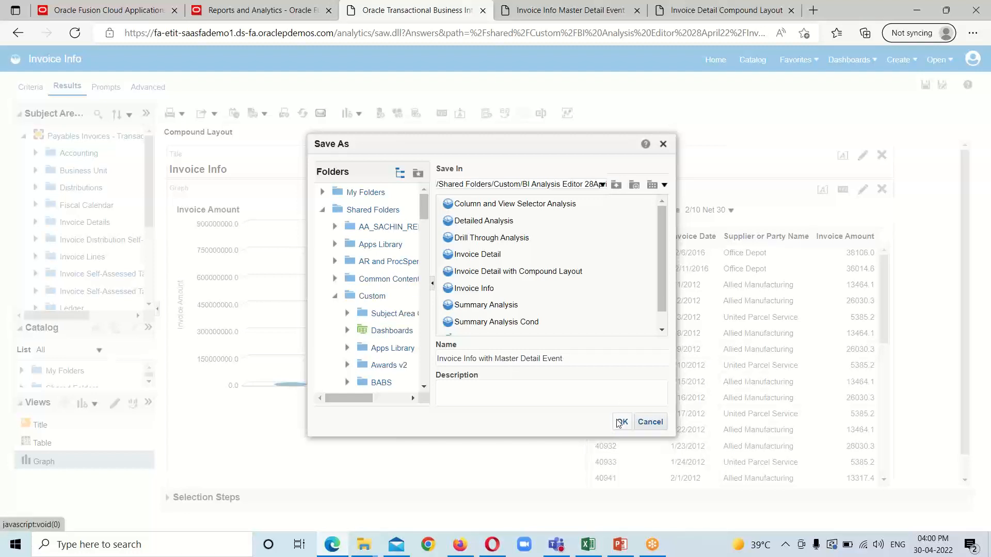
pyautogui.click(620, 422)
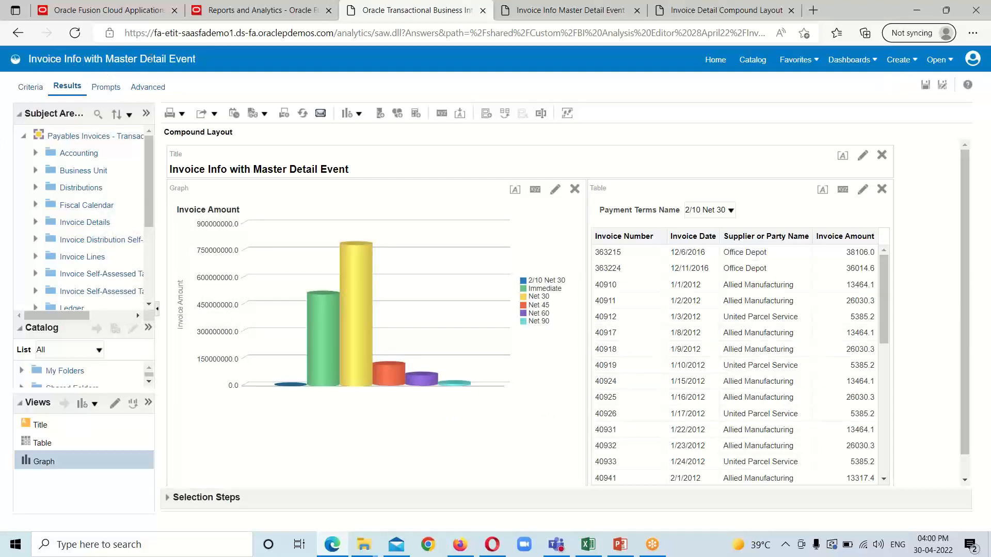
# Step: Save again, then open Invoice Info with Master Detail Event from the Catalog
pyautogui.click(925, 85)
pyautogui.click(752, 61)
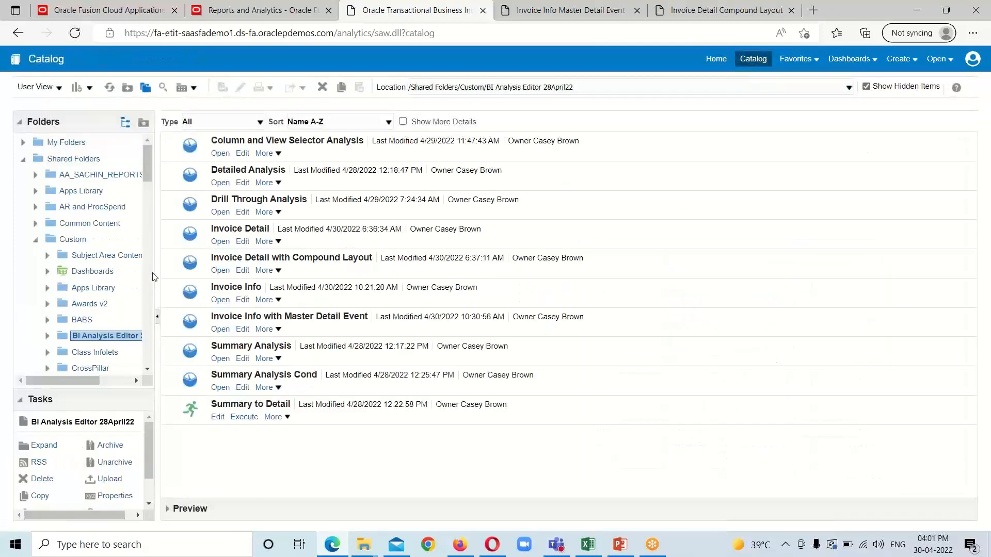
pyautogui.click(219, 330)
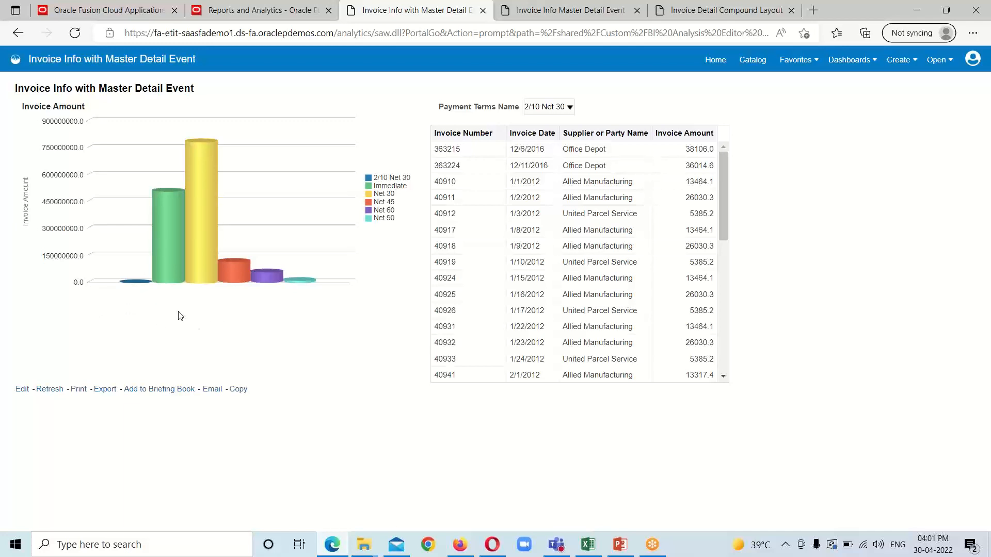
# Step: Check the bar values, then click the yellow Net 30 bar to filter the invoice table to Net 30
pyautogui.moveTo(172, 243)
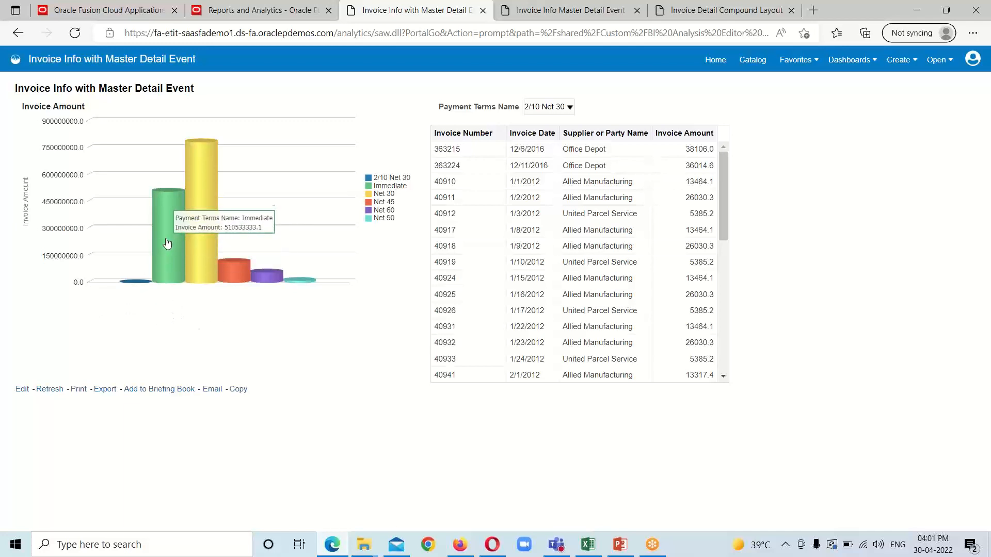
pyautogui.moveTo(192, 267)
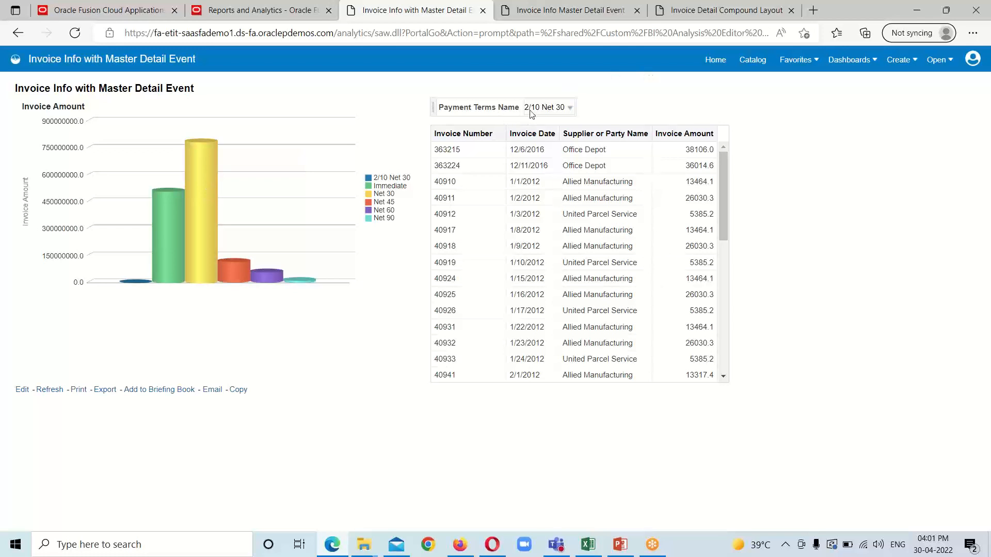
pyautogui.moveTo(205, 225)
pyautogui.moveTo(238, 179)
pyautogui.moveTo(203, 173)
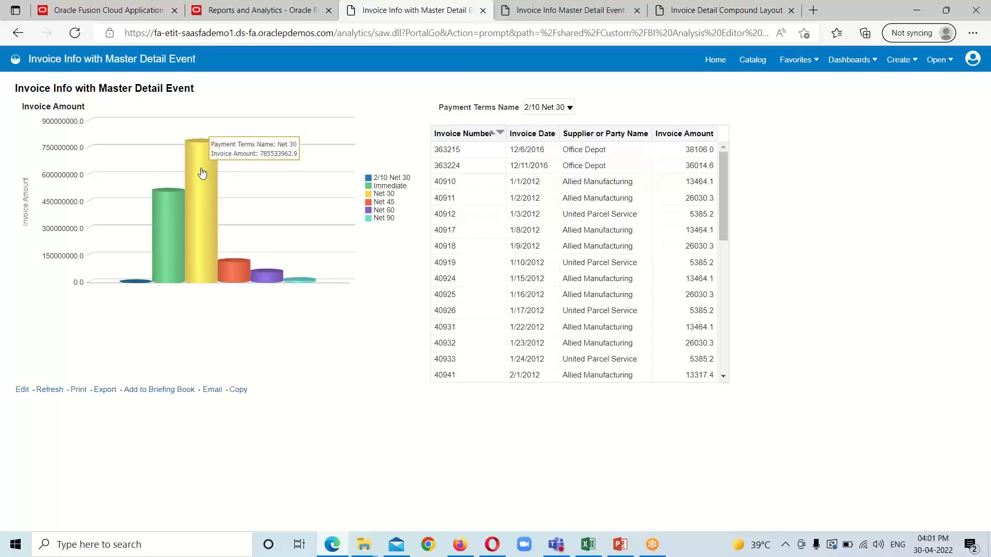
pyautogui.click(202, 173)
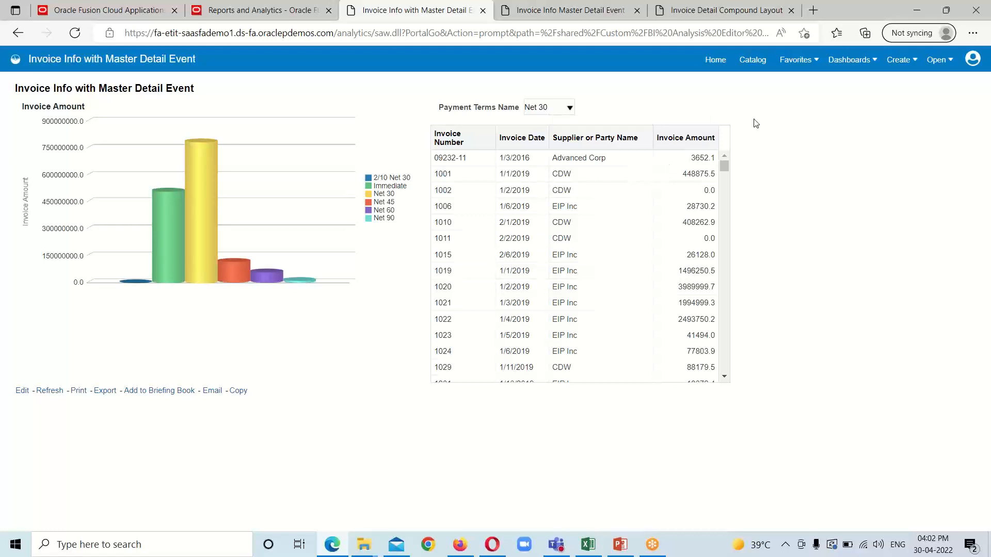
# Step: Open the analysis for editing and add a new Pie graph view
pyautogui.click(22, 393)
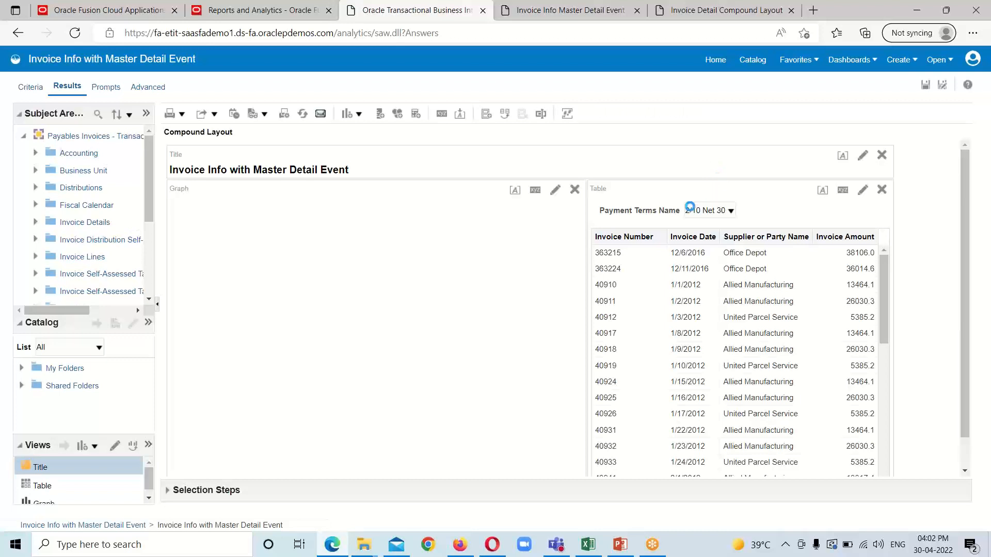
pyautogui.click(358, 114)
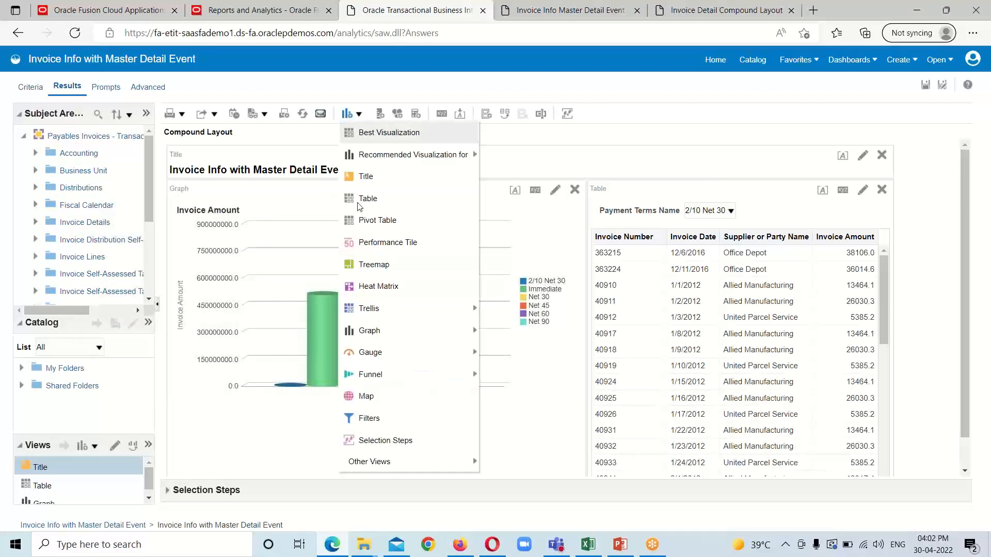
pyautogui.moveTo(361, 330)
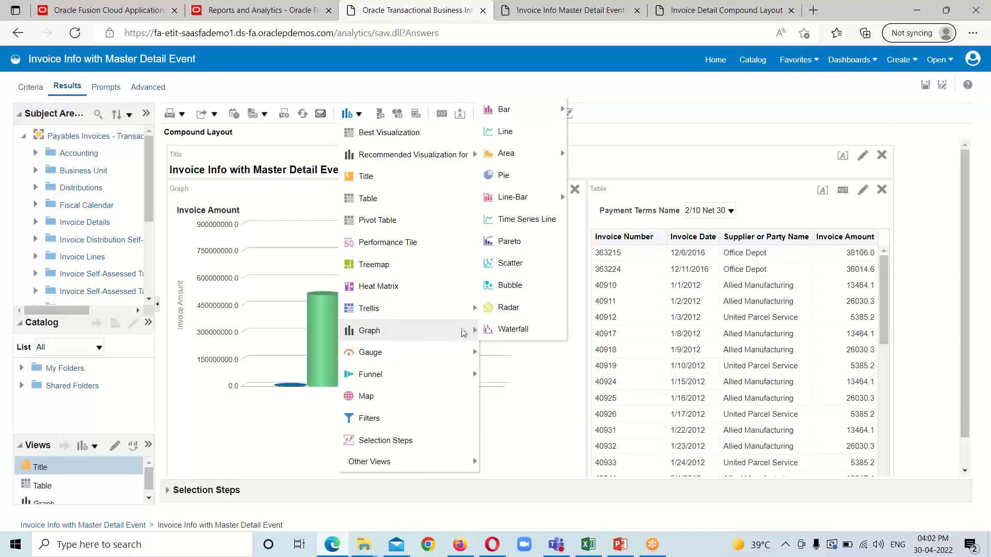
pyautogui.click(500, 182)
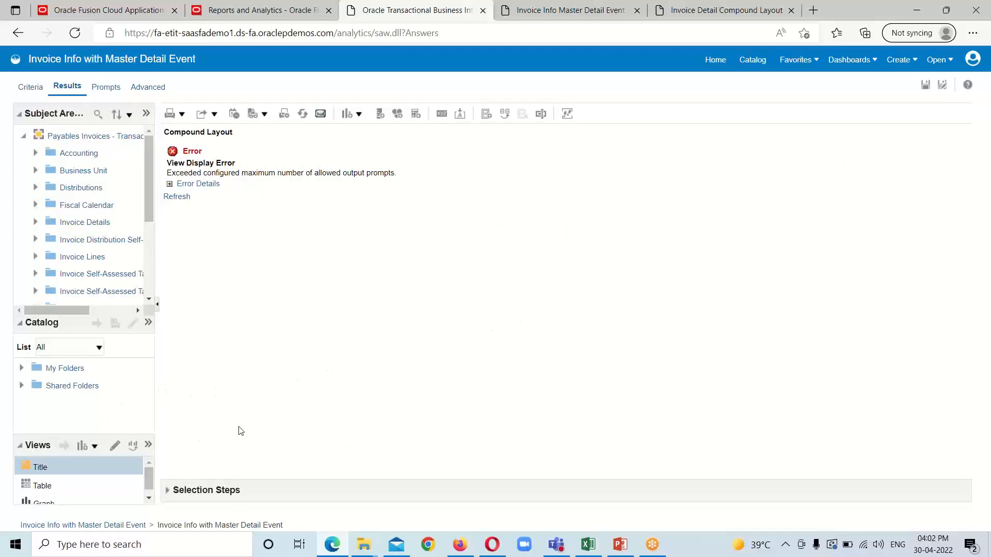
pyautogui.scroll(-1, 54, 481)
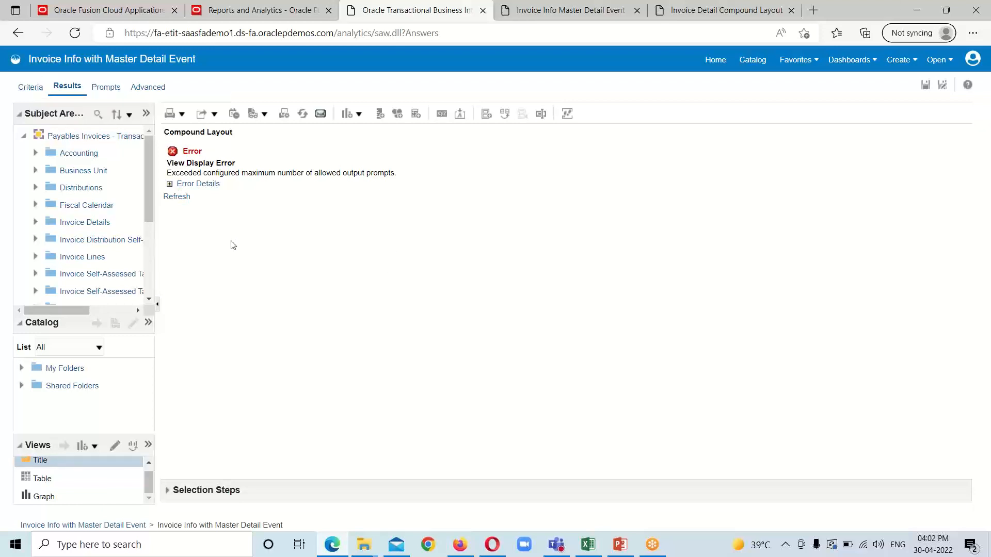
# Step: Return to Results via Criteria, enlarge the Views pane and select Graph:2
pyautogui.click(31, 92)
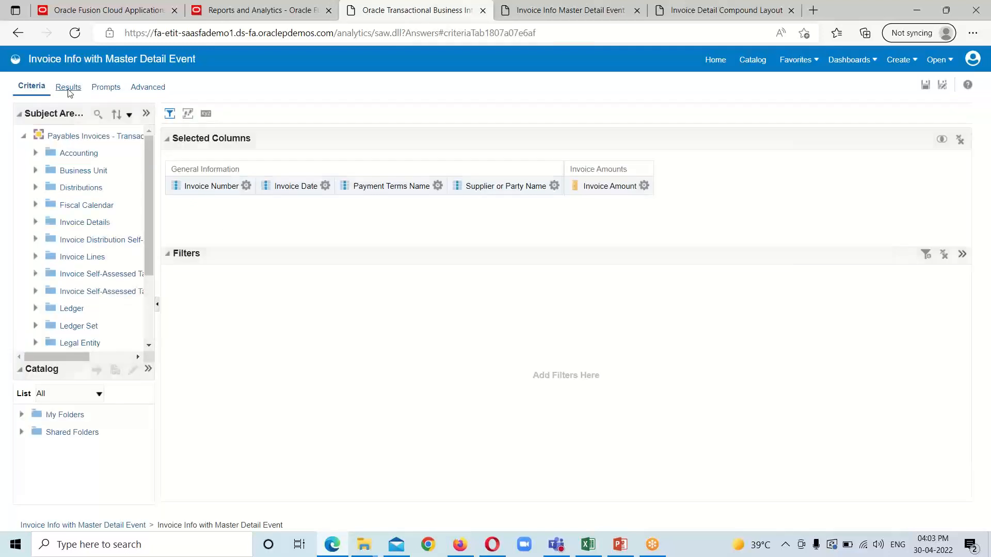
pyautogui.click(68, 92)
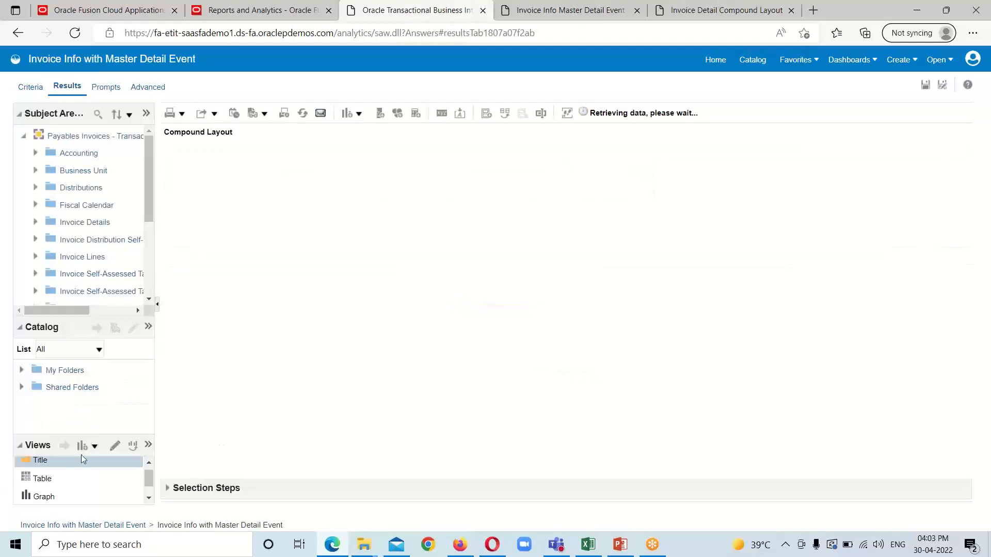
pyautogui.scroll(-1, 81, 458)
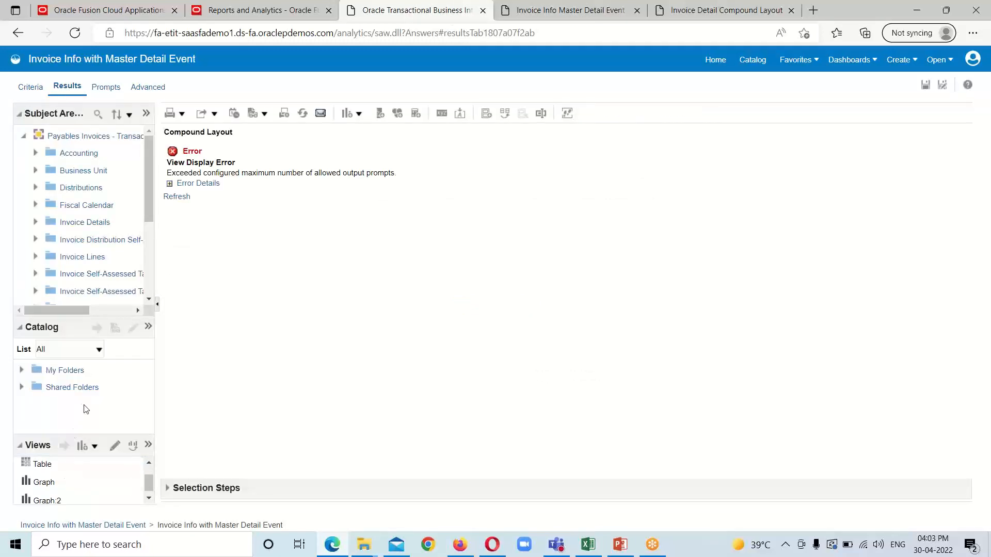
pyautogui.moveTo(109, 432); pyautogui.dragTo(109, 419)
pyautogui.moveTo(109, 401); pyautogui.dragTo(109, 402)
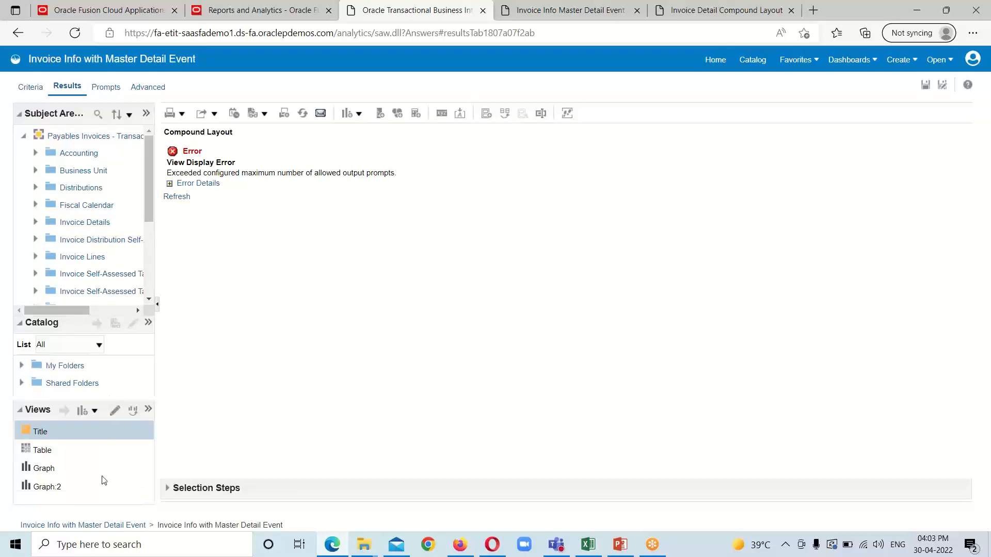
pyautogui.click(52, 489)
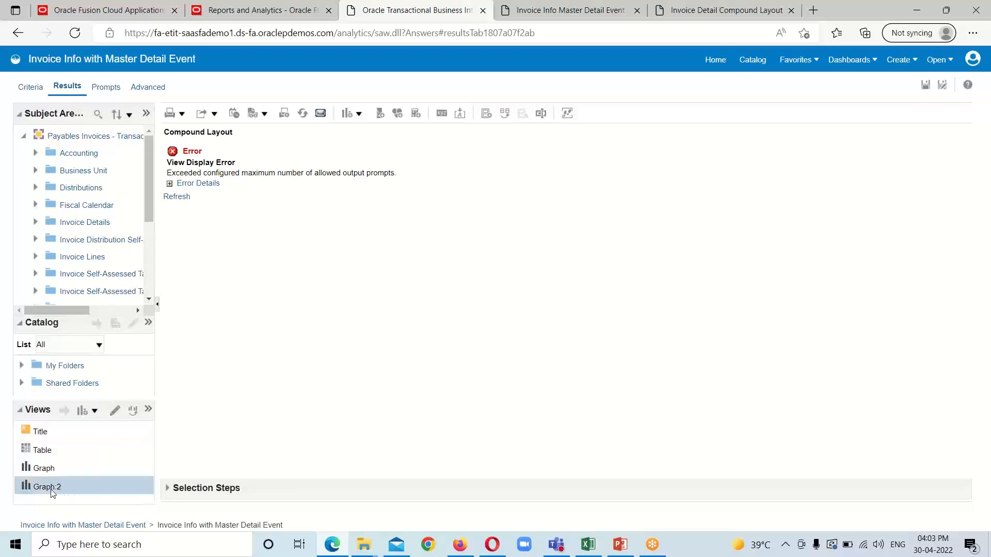
# Step: Edit Graph:2 and enlarge its layout settings area
pyautogui.click(116, 411)
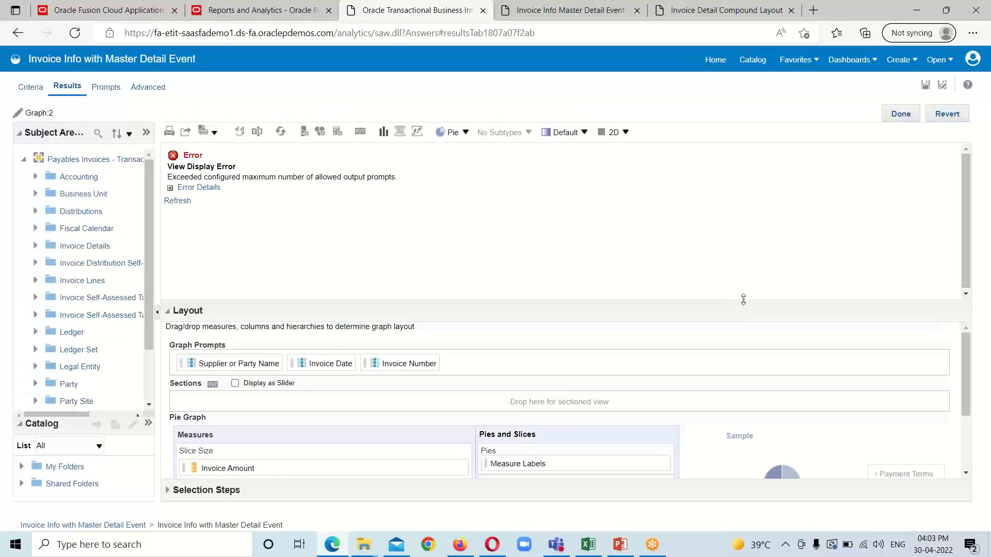
pyautogui.moveTo(743, 300); pyautogui.dragTo(734, 250)
pyautogui.click(826, 261)
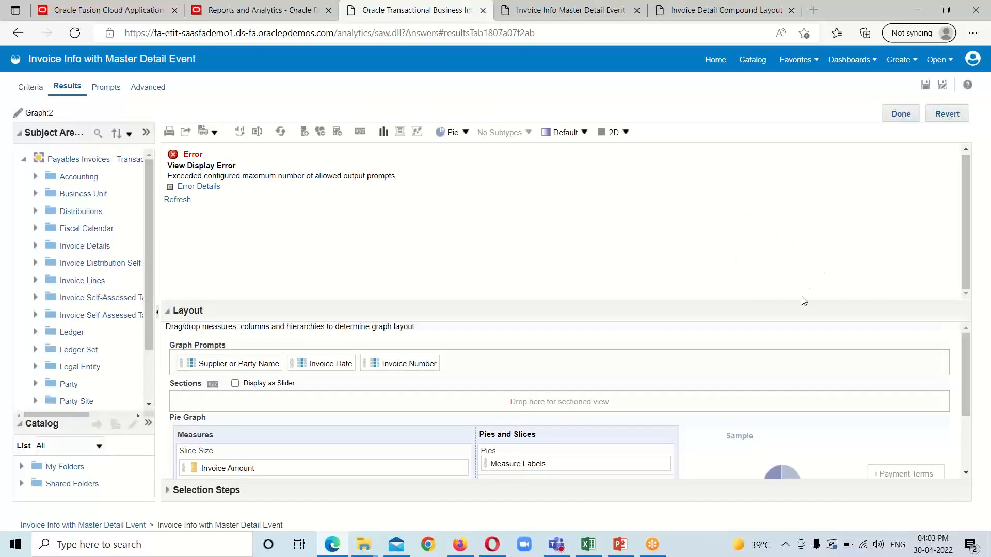
pyautogui.moveTo(803, 301); pyautogui.dragTo(781, 231)
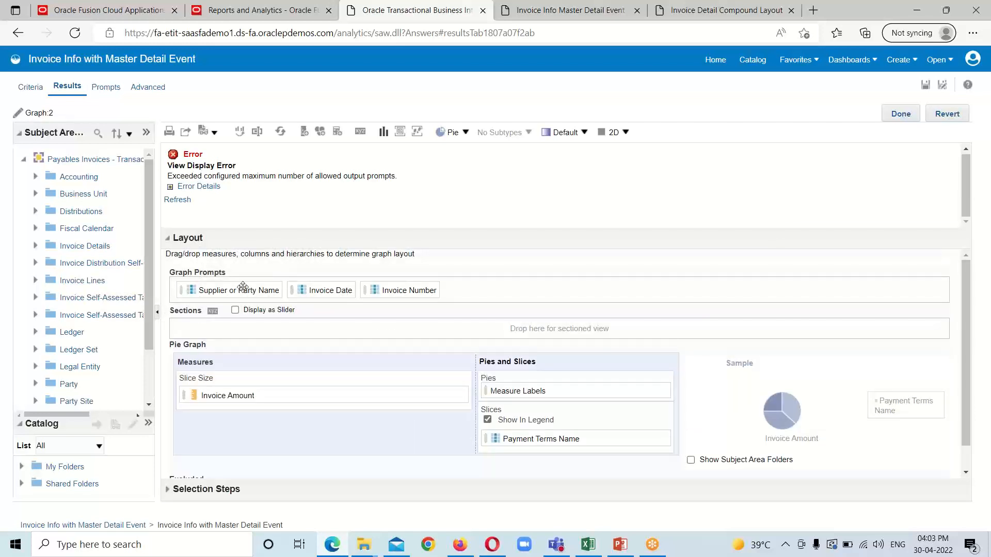
pyautogui.scroll(-1, 336, 320)
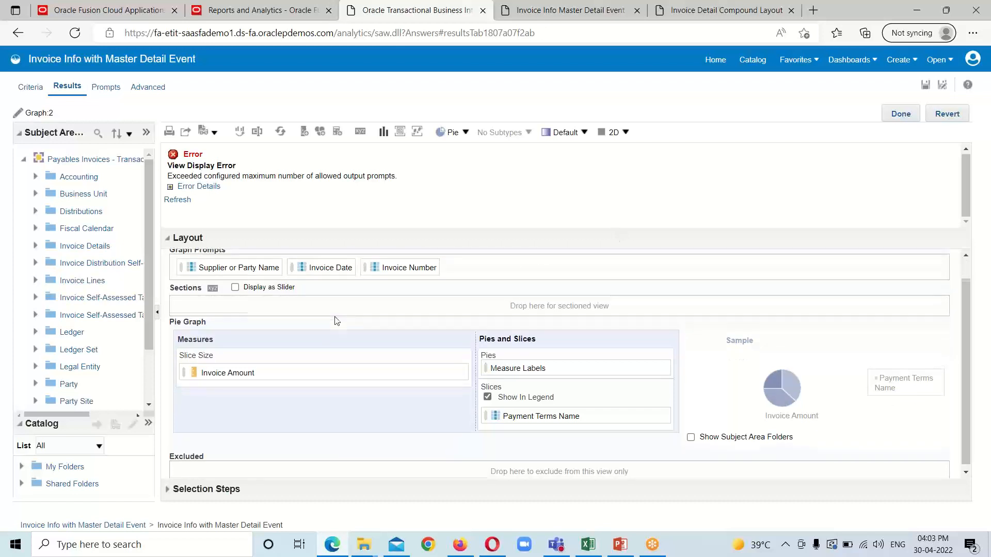
pyautogui.scroll(1, 244, 269)
# Step: Move Supplier or Party Name, Invoice Date and Invoice Number from Graph Prompts to Excluded
pyautogui.moveTo(238, 283); pyautogui.dragTo(243, 461)
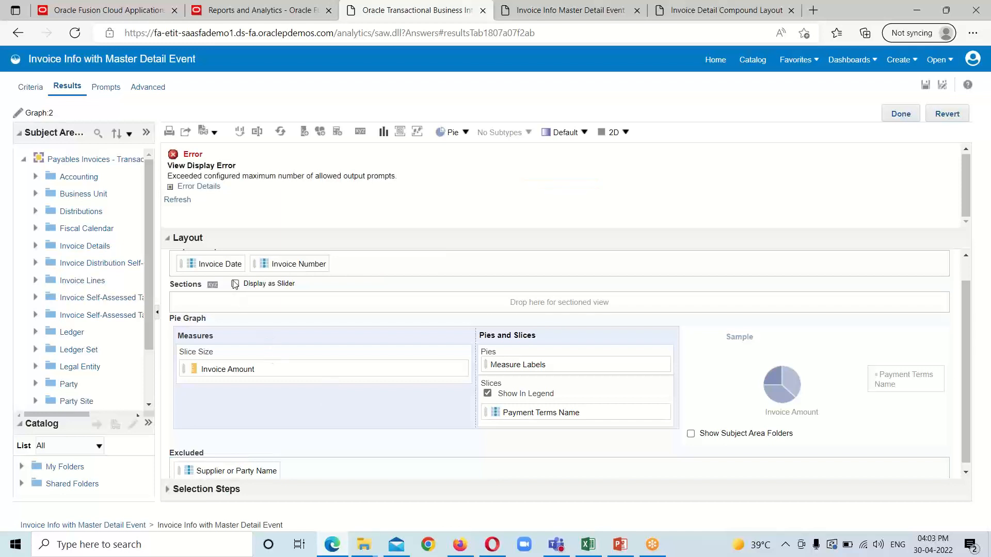
pyautogui.scroll(1, 211, 264)
pyautogui.moveTo(212, 283); pyautogui.dragTo(326, 461)
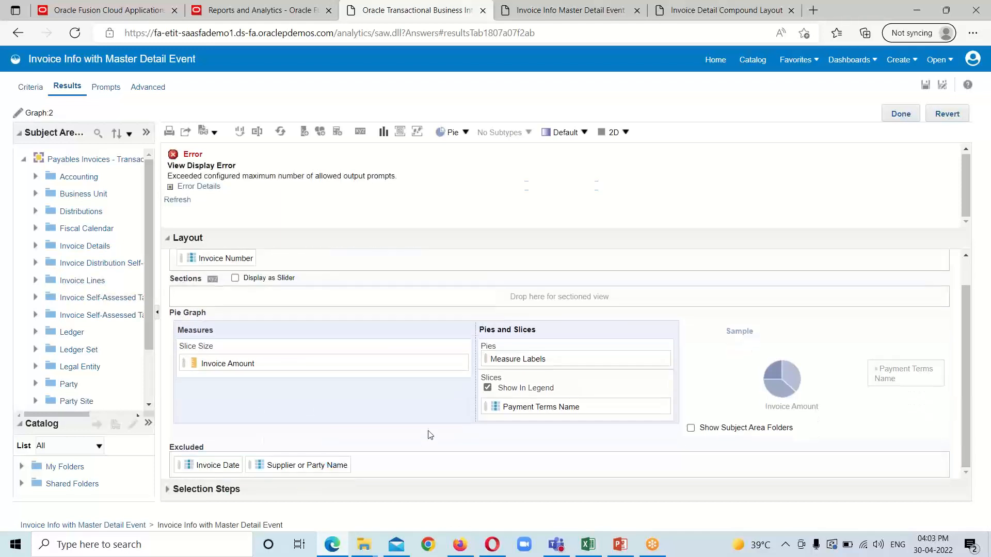
pyautogui.moveTo(228, 256); pyautogui.dragTo(403, 465)
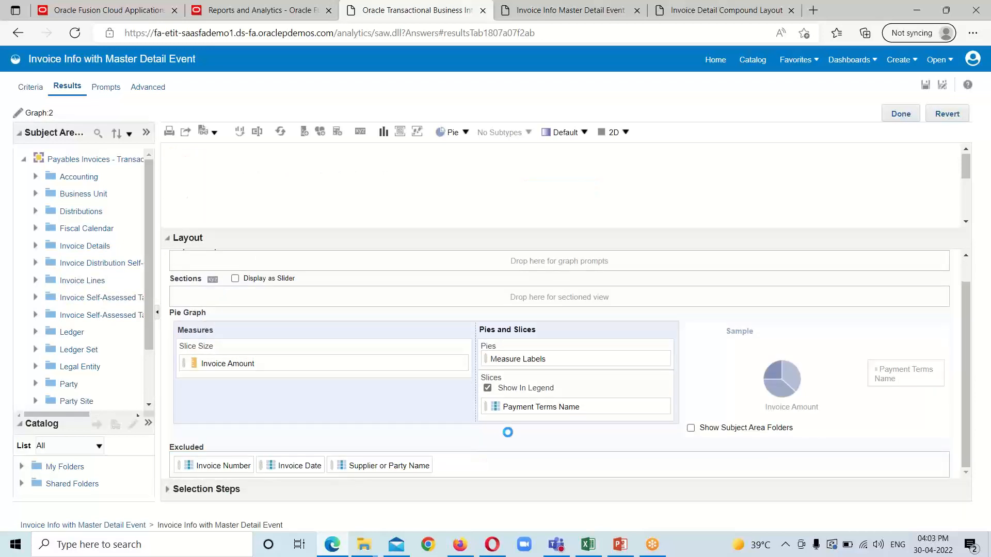
pyautogui.scroll(1, 480, 408)
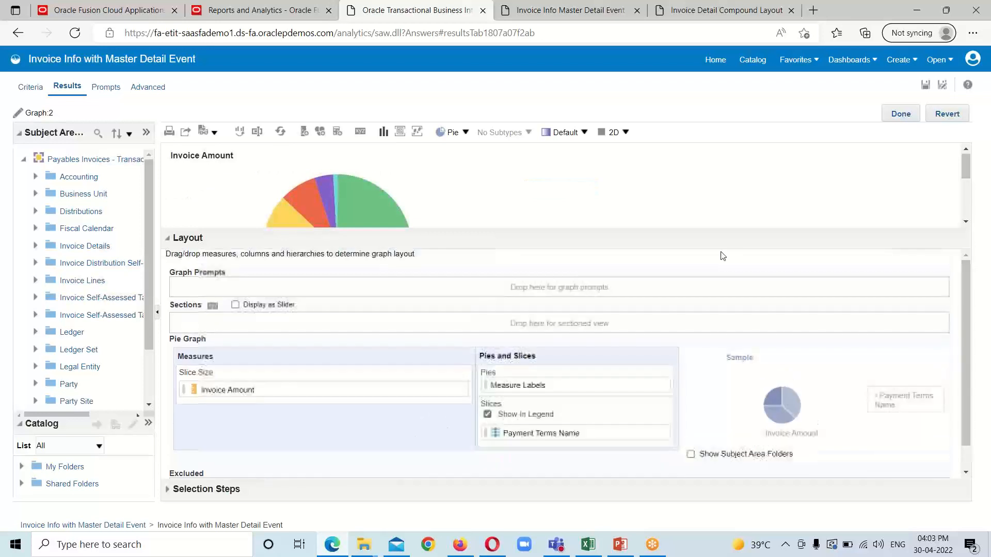
pyautogui.scroll(1, 770, 152)
pyautogui.scroll(-2, 768, 180)
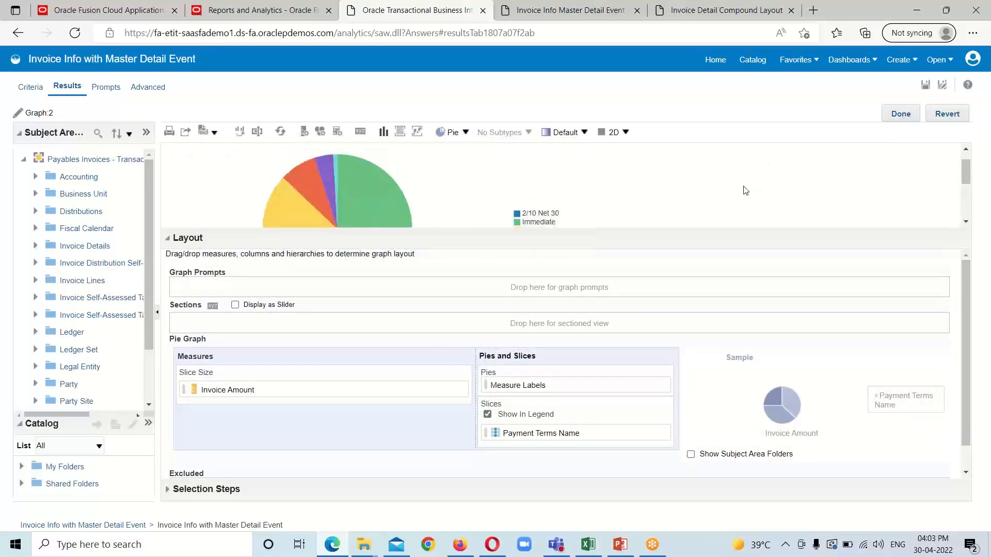
pyautogui.scroll(1, 745, 190)
pyautogui.scroll(-2, 748, 192)
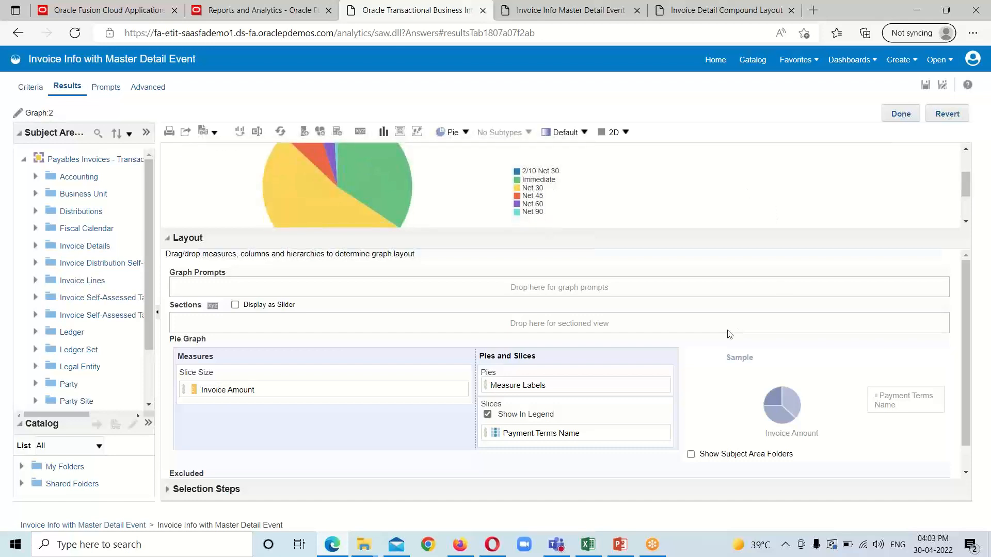
pyautogui.scroll(1, 604, 190)
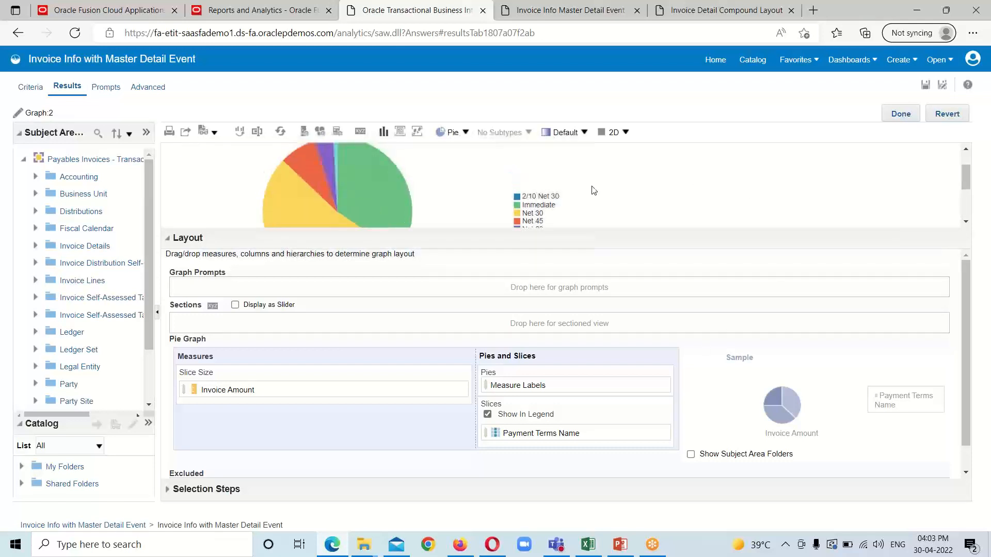
# Step: Give the Graph:2 pie a solid fill and switch it to 3D
pyautogui.click(585, 133)
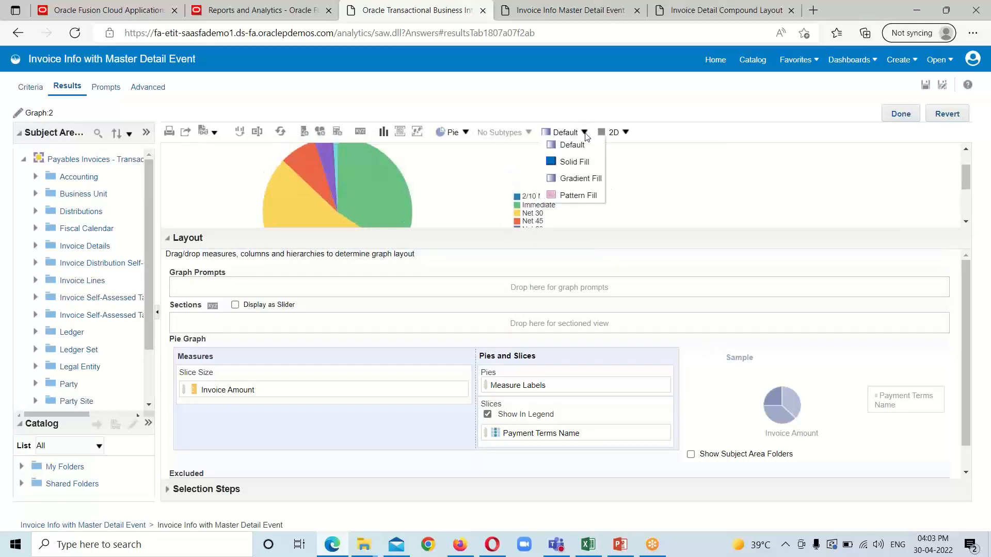
pyautogui.click(586, 163)
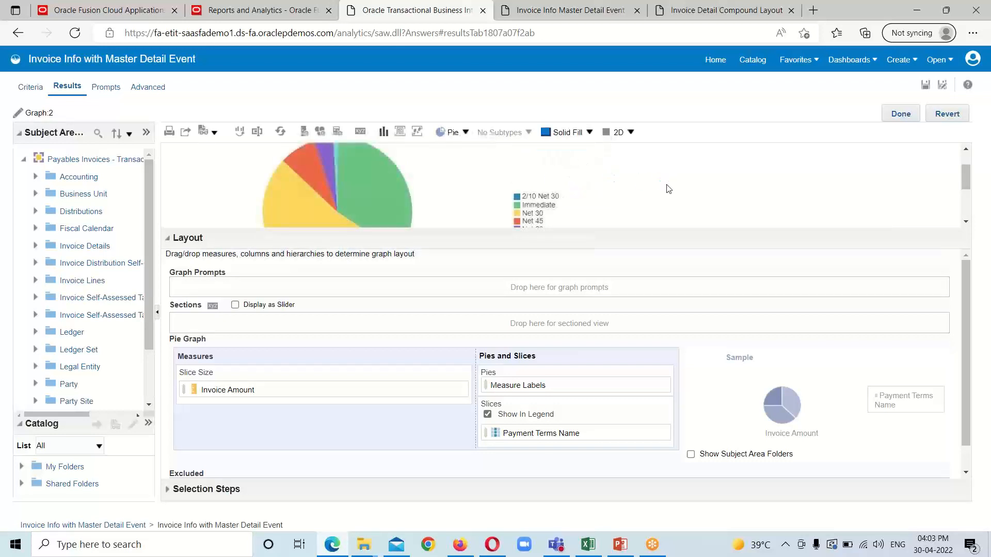
pyautogui.click(630, 133)
pyautogui.click(617, 161)
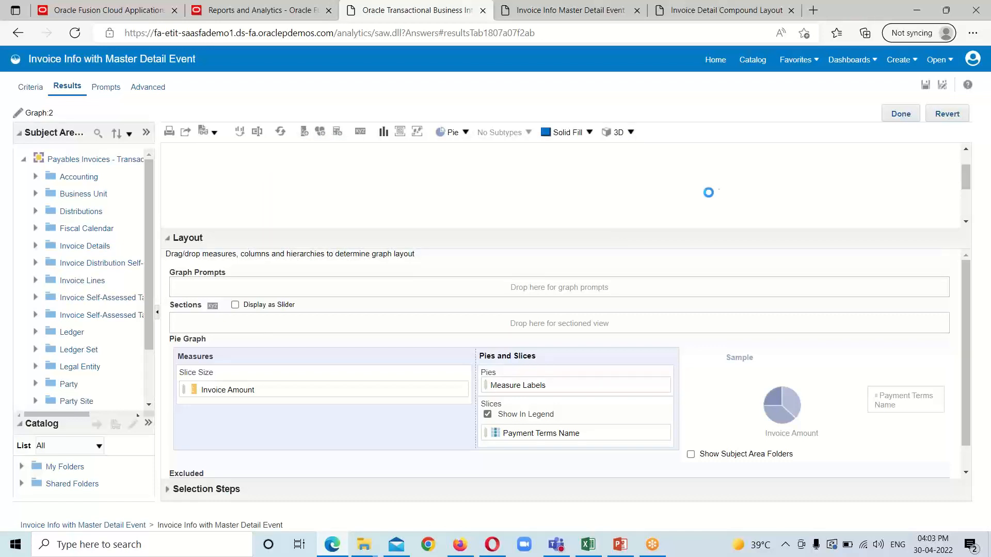
pyautogui.scroll(-1, 700, 198)
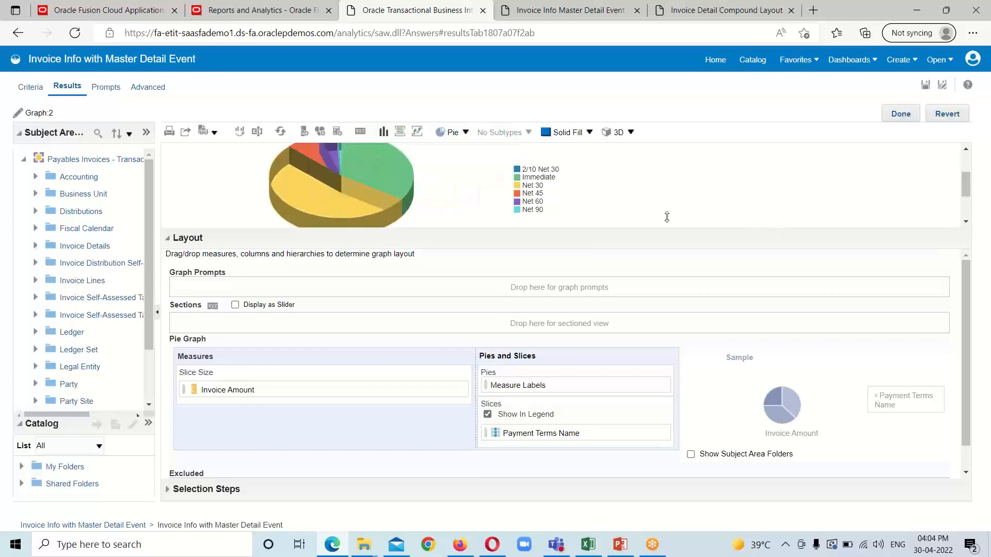
pyautogui.scroll(-2, 723, 186)
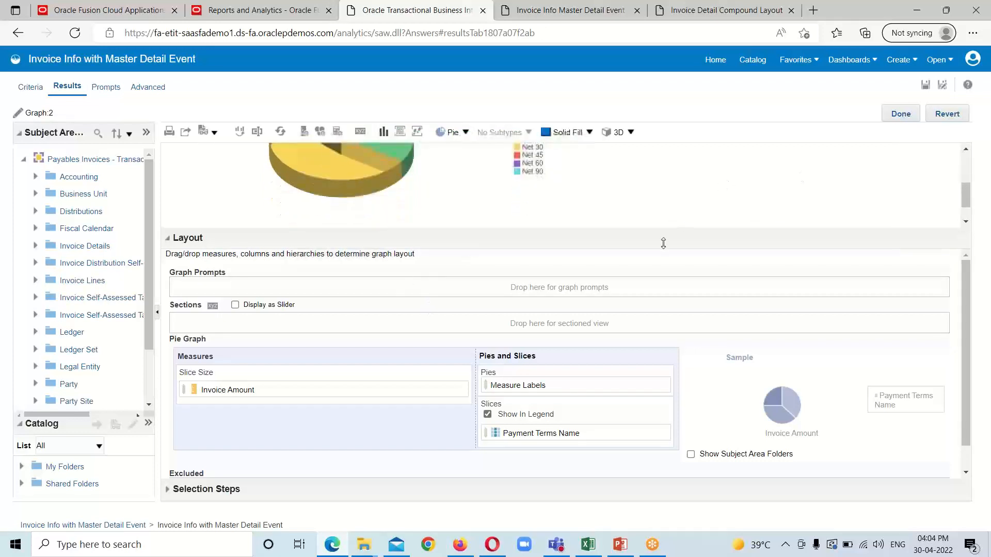
# Step: Finish the pie editor and place Graph:2 beside the bar chart in the layout
pyautogui.click(905, 114)
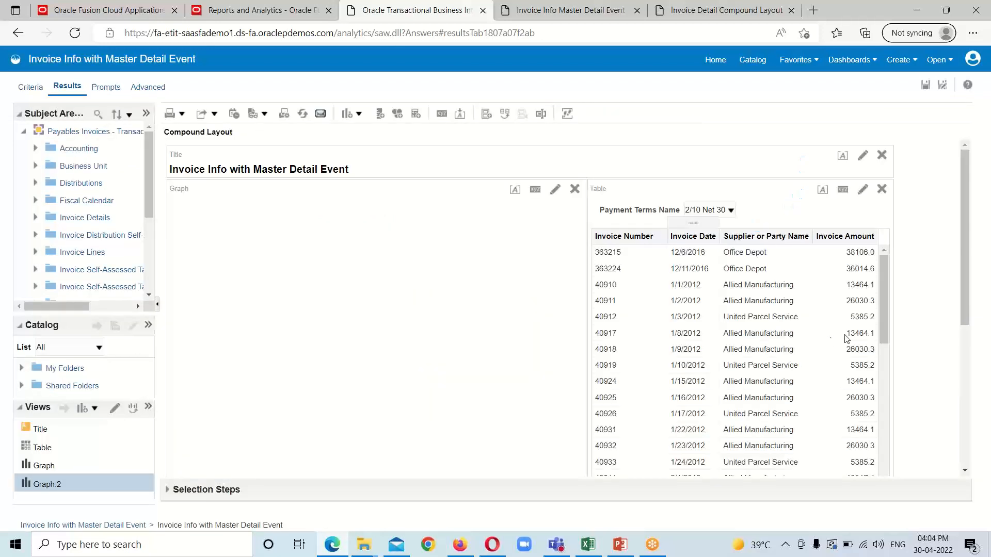
pyautogui.scroll(-5, 935, 293)
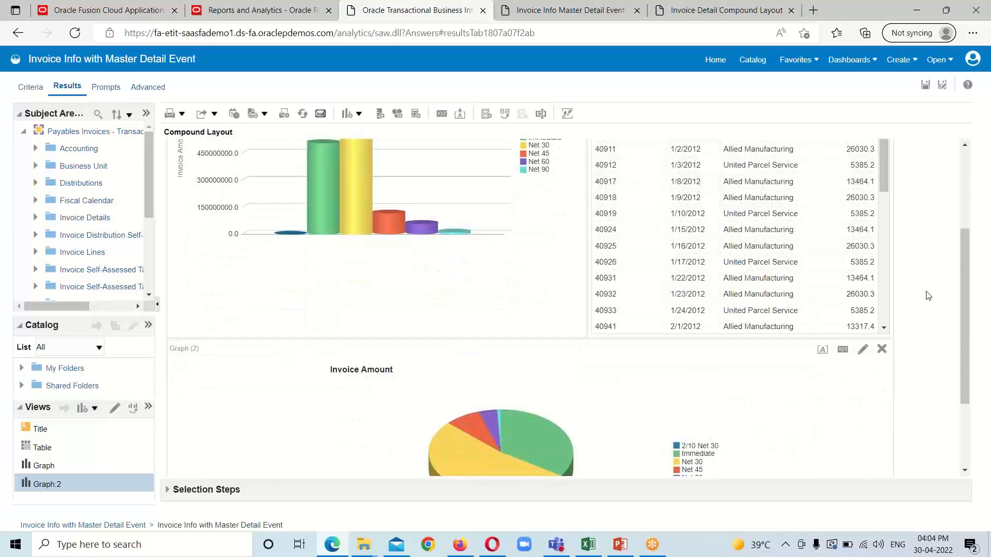
pyautogui.scroll(-2, 928, 296)
pyautogui.scroll(2, 734, 329)
pyautogui.scroll(-2, 601, 400)
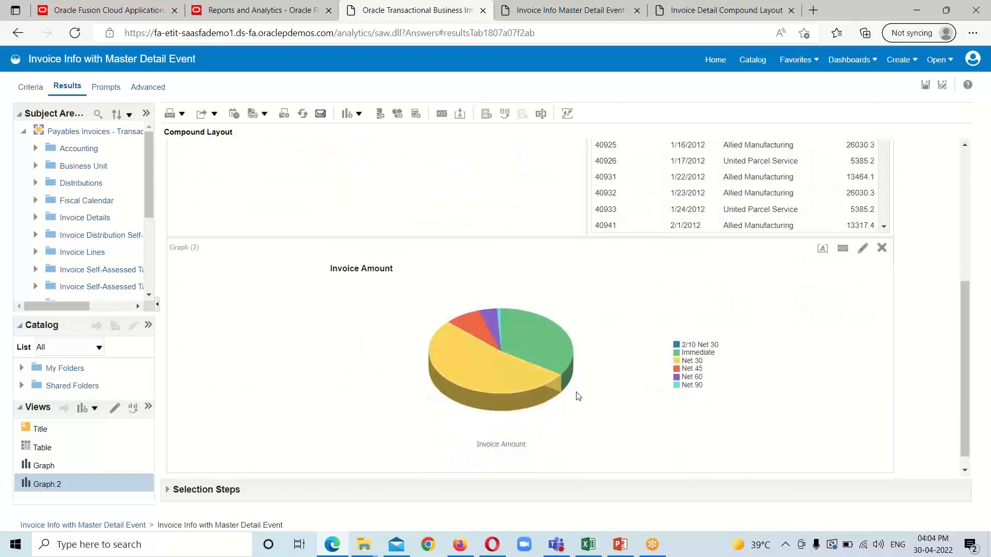
pyautogui.scroll(1, 577, 396)
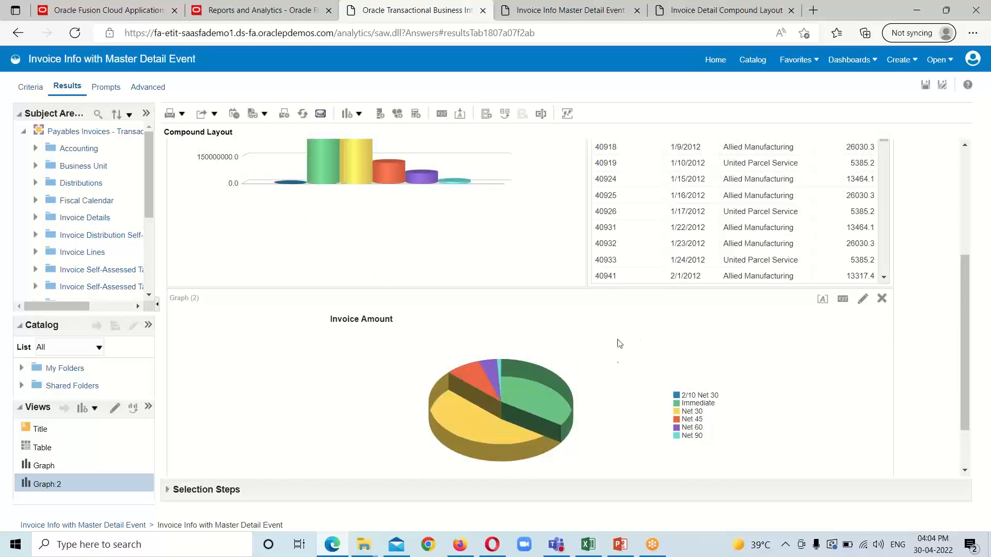
pyautogui.scroll(3, 645, 341)
pyautogui.scroll(-2, 679, 431)
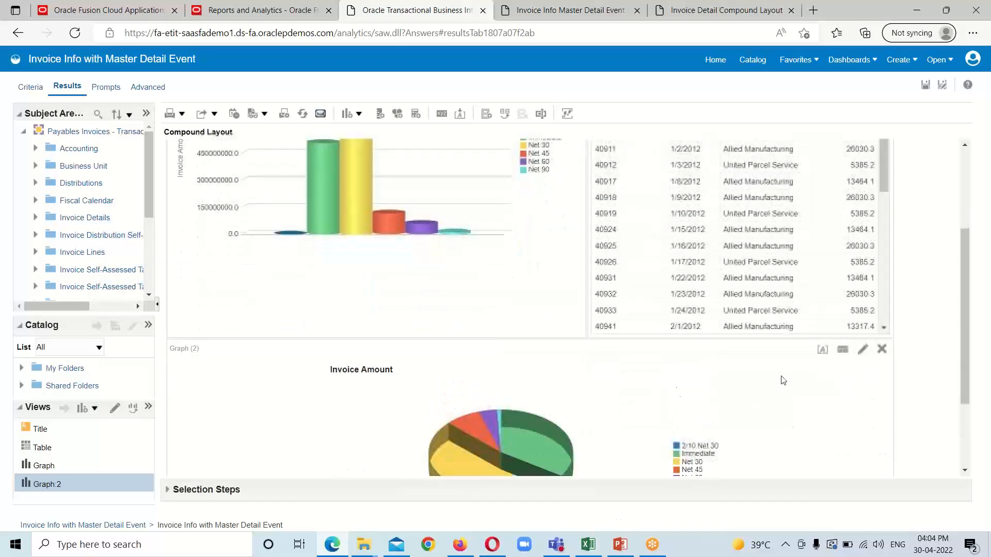
pyautogui.moveTo(562, 361); pyautogui.dragTo(703, 370)
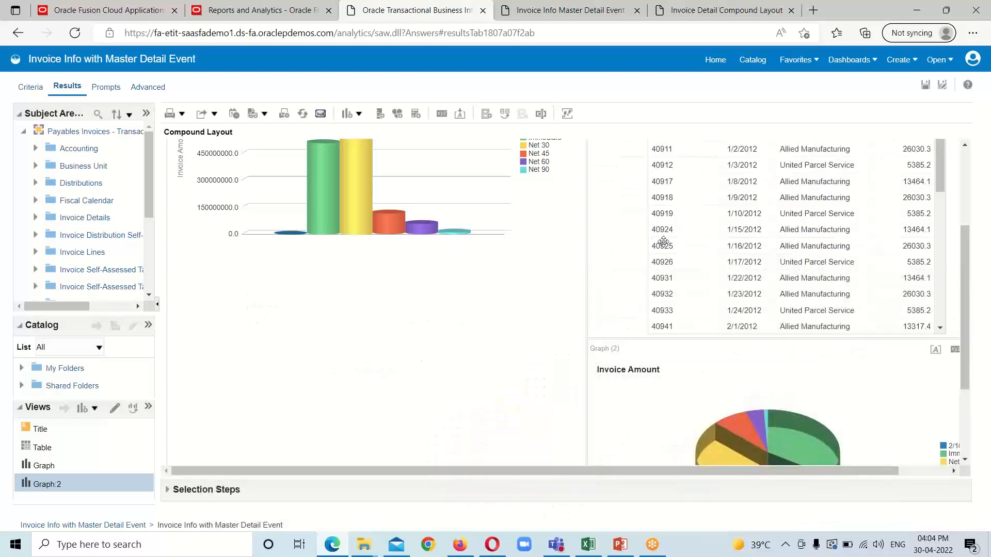
# Step: Move the invoice table view below both charts
pyautogui.scroll(3, 619, 213)
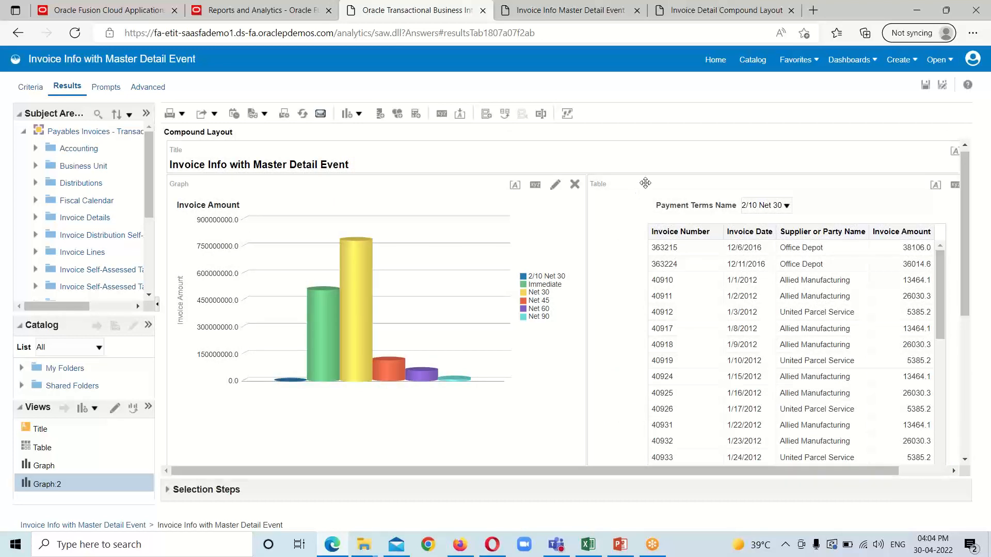
pyautogui.moveTo(639, 186); pyautogui.dragTo(591, 361)
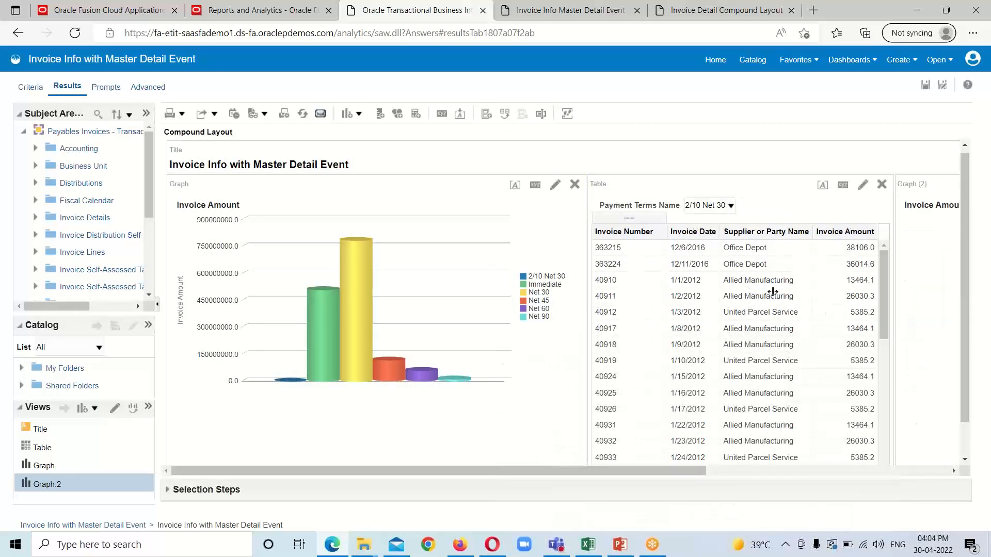
pyautogui.scroll(-3, 846, 305)
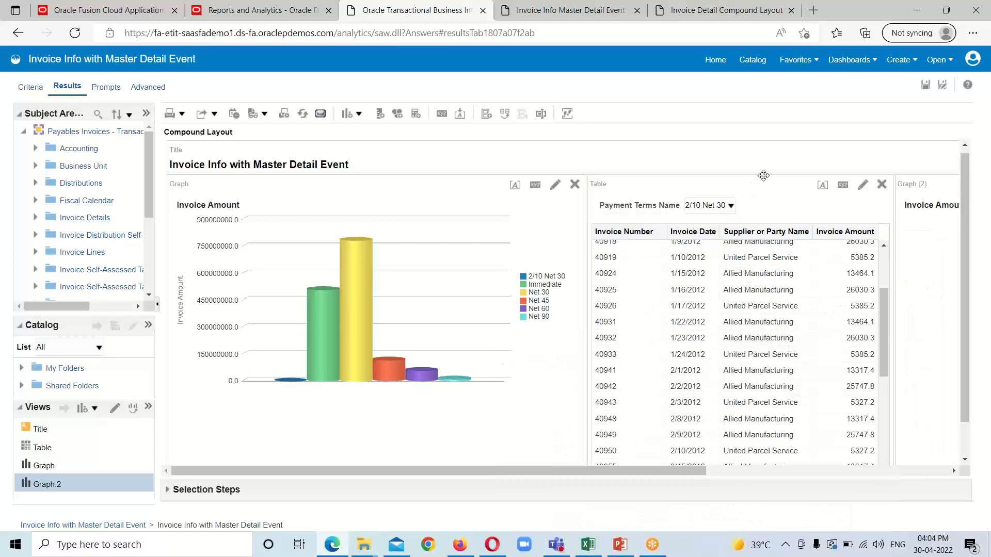
pyautogui.moveTo(757, 183); pyautogui.dragTo(577, 450)
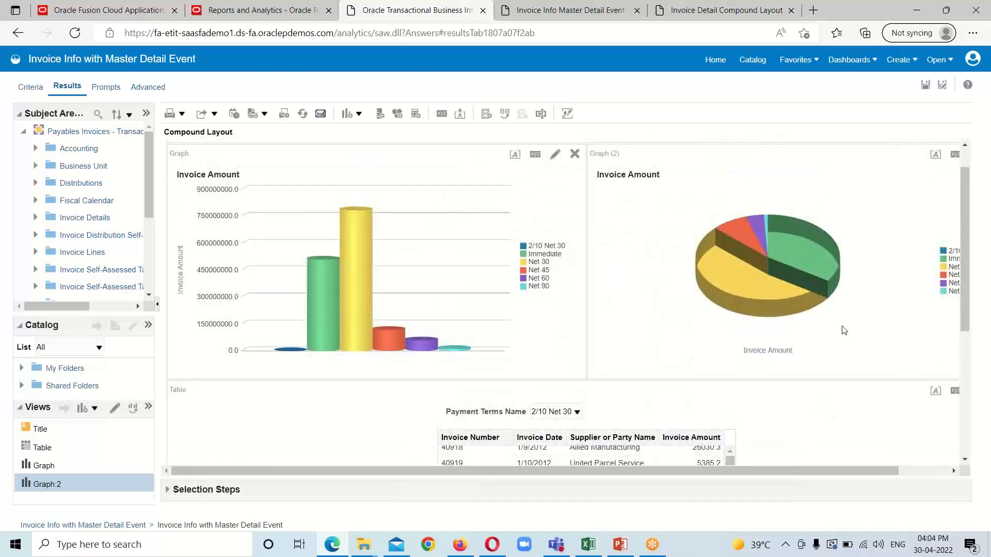
# Step: Save the two-chart analysis and browse the Catalog folder
pyautogui.click(924, 87)
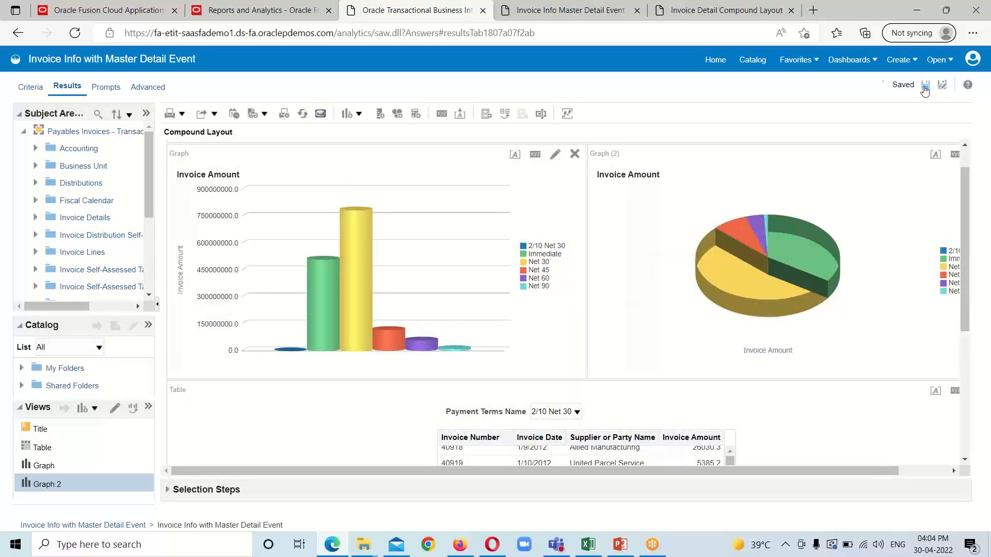
pyautogui.click(751, 61)
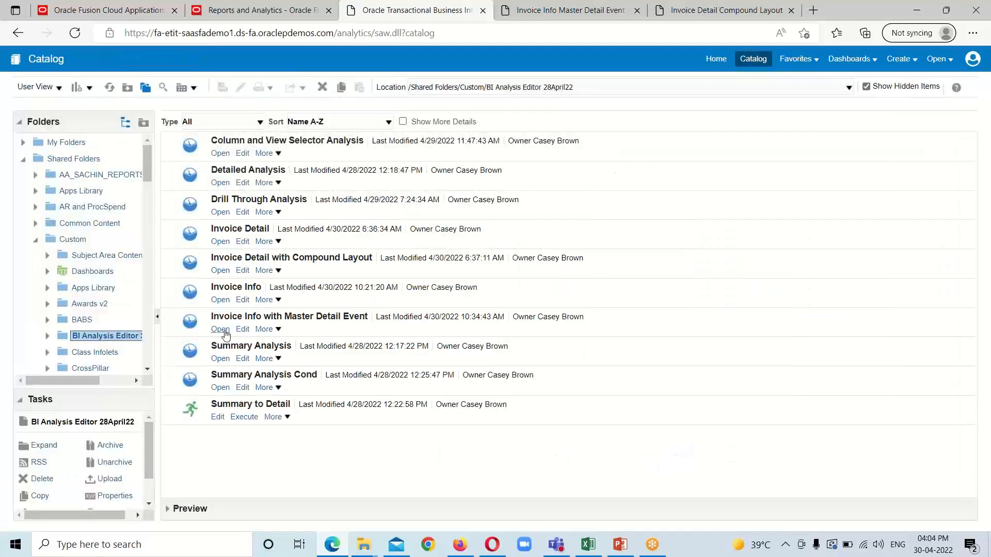
# Step: Open Invoice Info with Master Detail Event and review both charts and the 2/10 Net 30 table
pyautogui.click(219, 333)
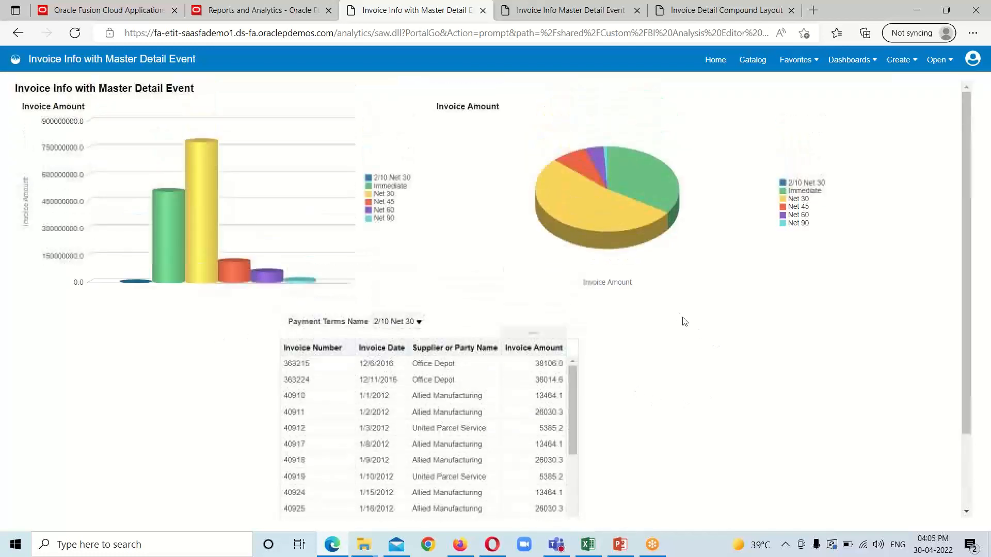
pyautogui.moveTo(219, 241)
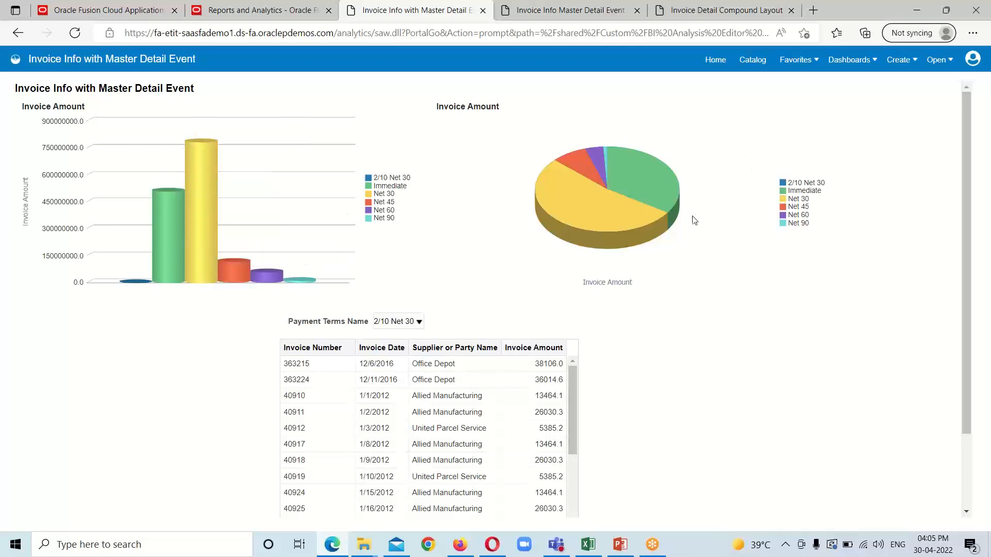
pyautogui.scroll(-2, 726, 348)
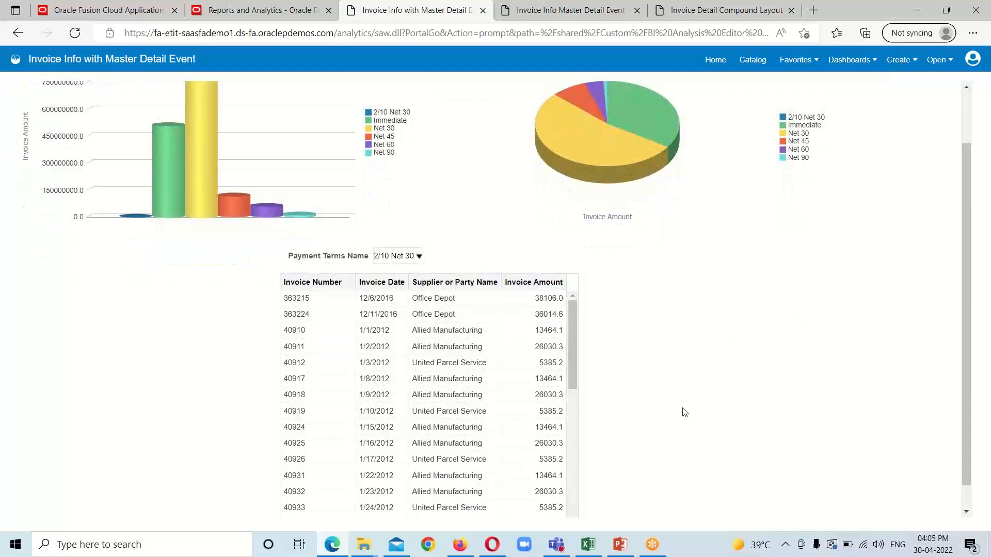
pyautogui.scroll(-2, 469, 367)
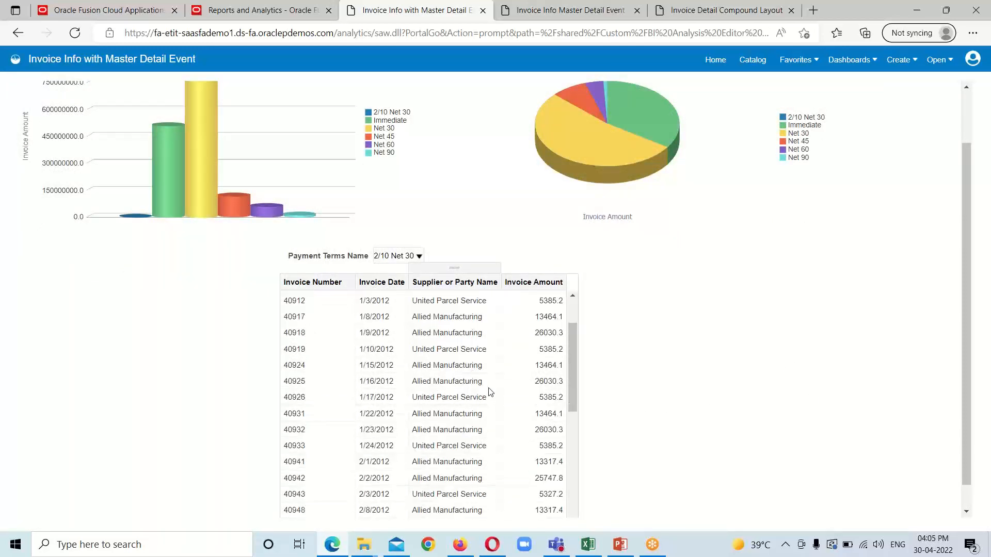
pyautogui.scroll(1, 503, 411)
pyautogui.scroll(1, 505, 411)
pyautogui.scroll(2, 821, 375)
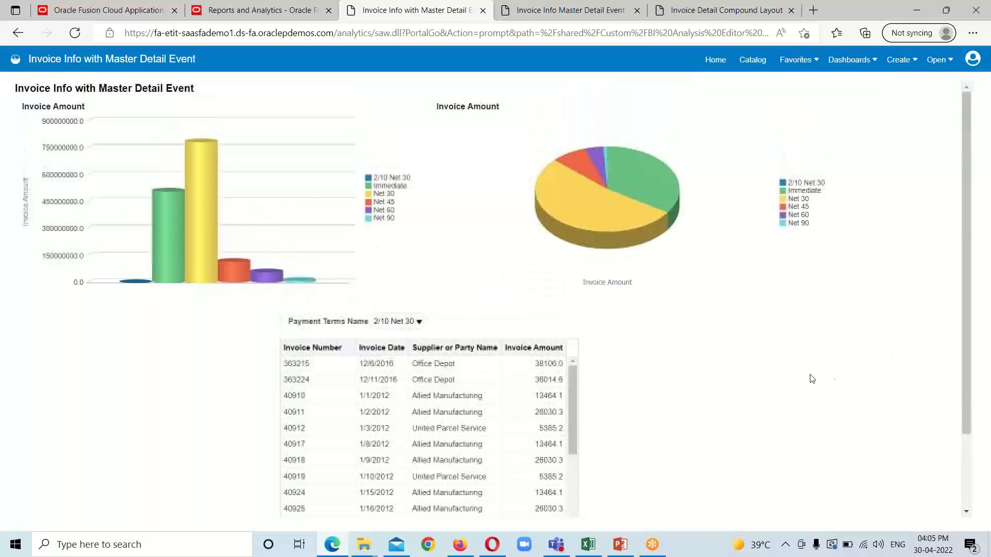
pyautogui.moveTo(653, 194)
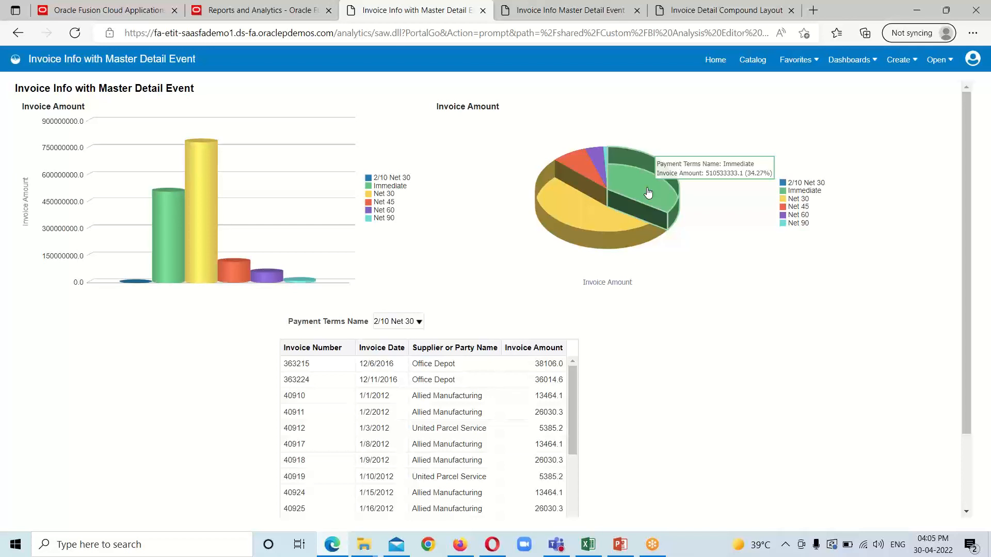
# Step: Filter the invoice table via the Immediate and Net 30 pie slices, then the Net 45 bar
pyautogui.click(649, 192)
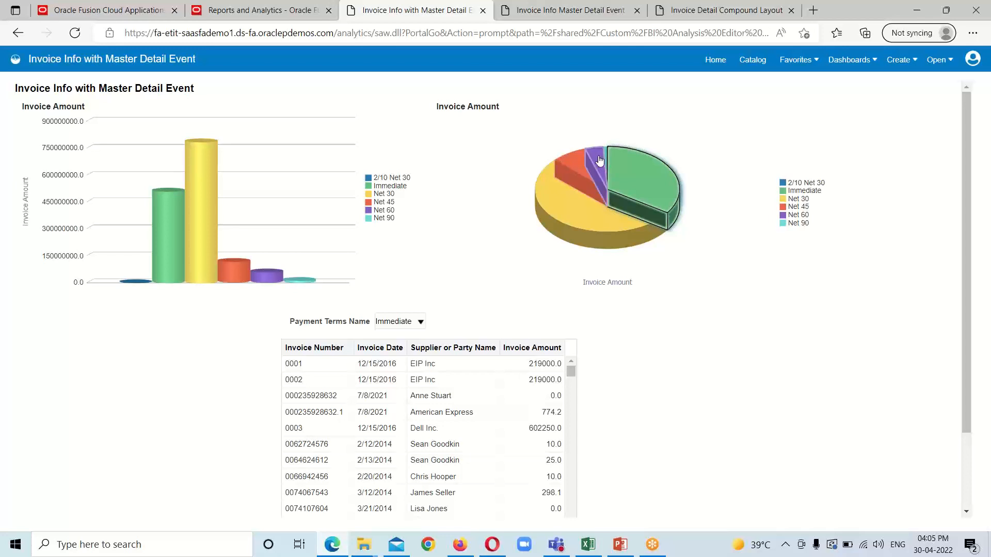
pyautogui.moveTo(560, 203)
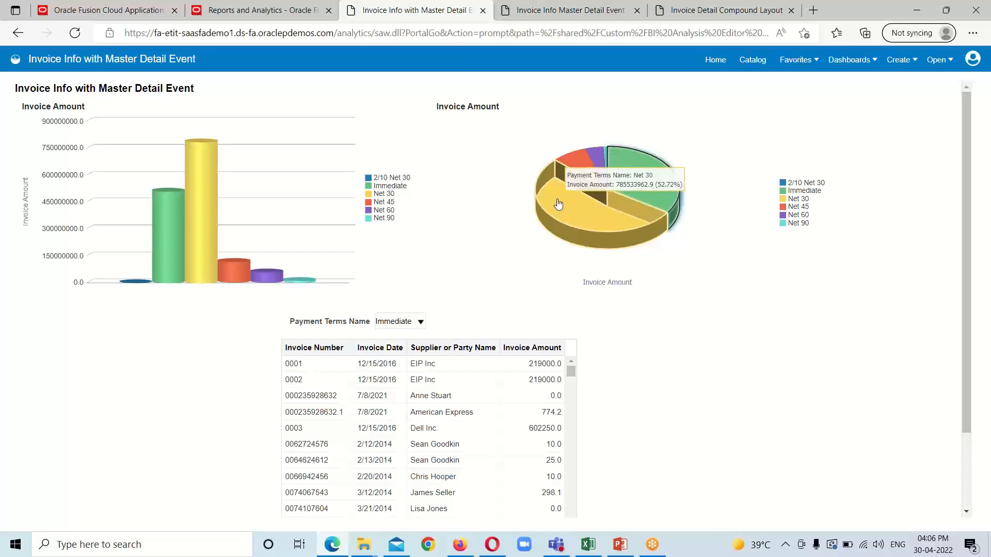
pyautogui.click(558, 205)
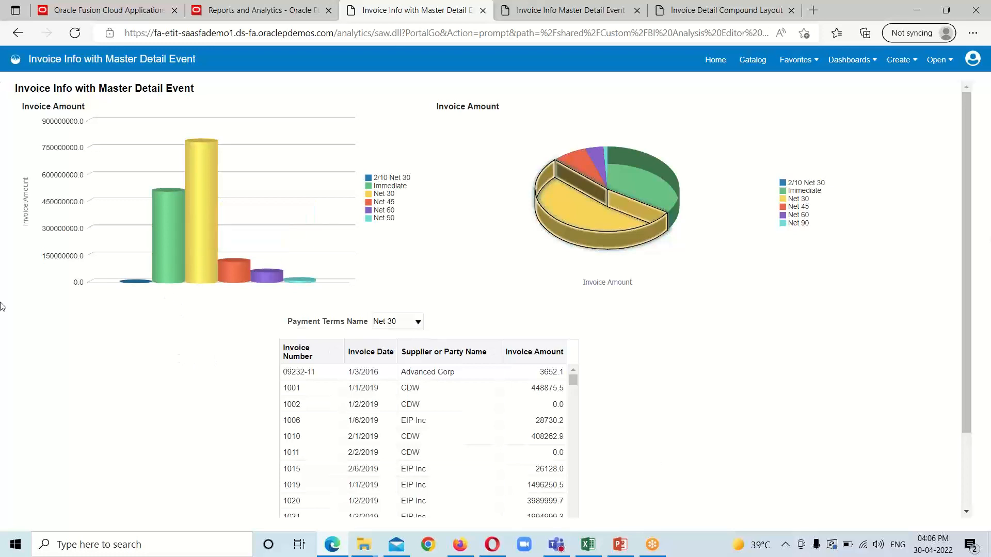
pyautogui.moveTo(187, 218)
pyautogui.moveTo(235, 278)
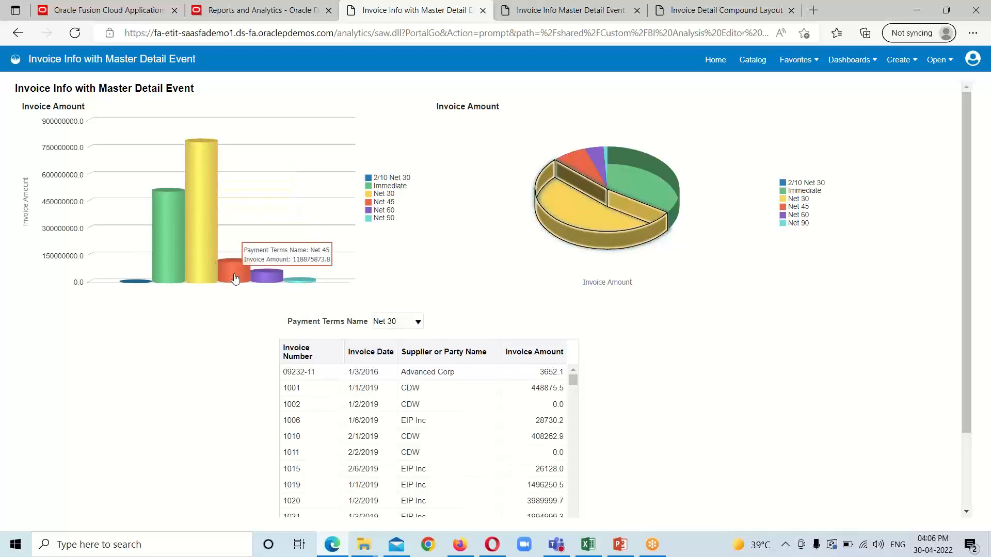
pyautogui.click(235, 279)
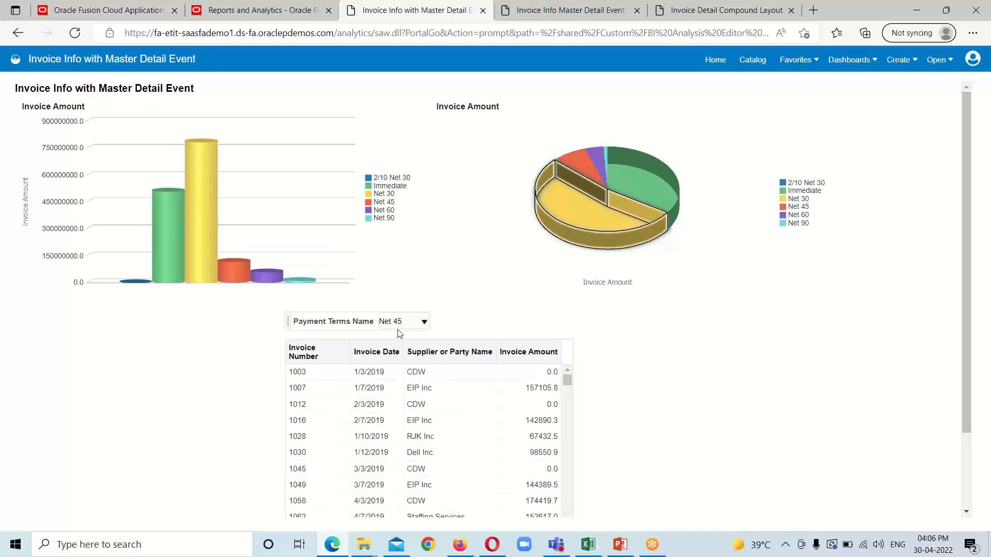